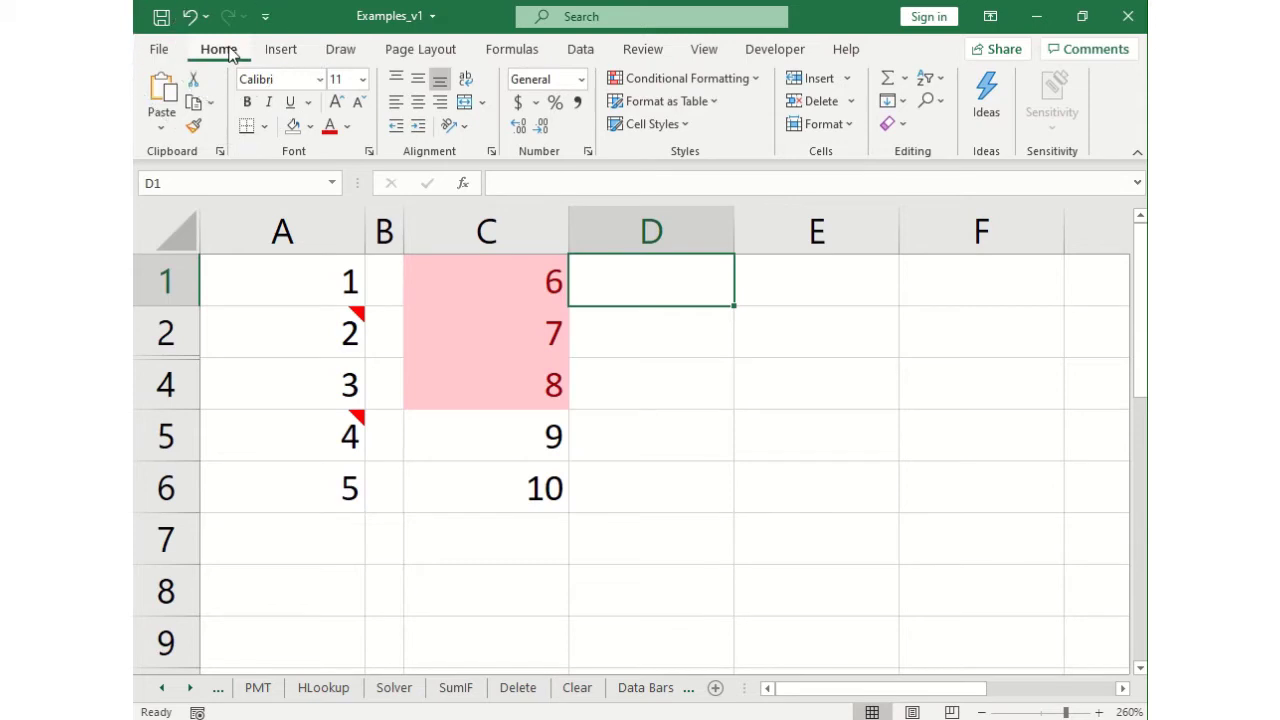
Step: Use Go To with reference A5 to jump from D1 straight to cell A5
left_click(938, 103)
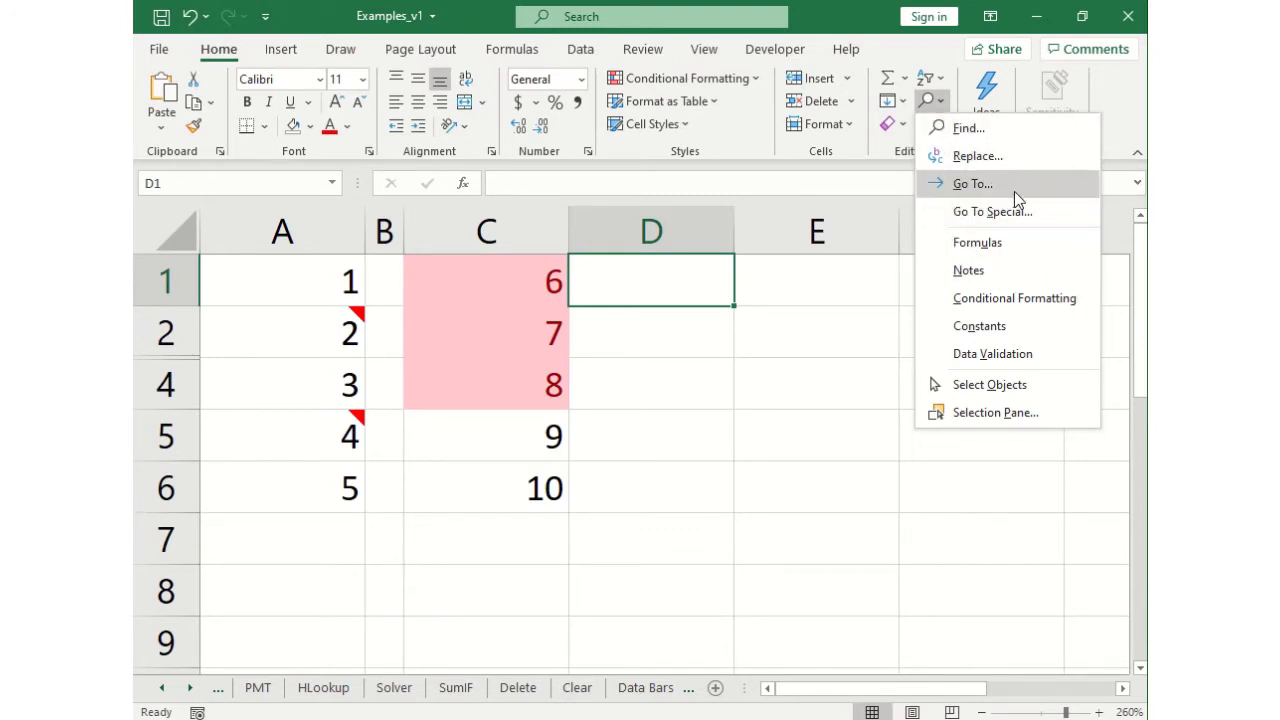
left_click(1015, 193)
type("a5")
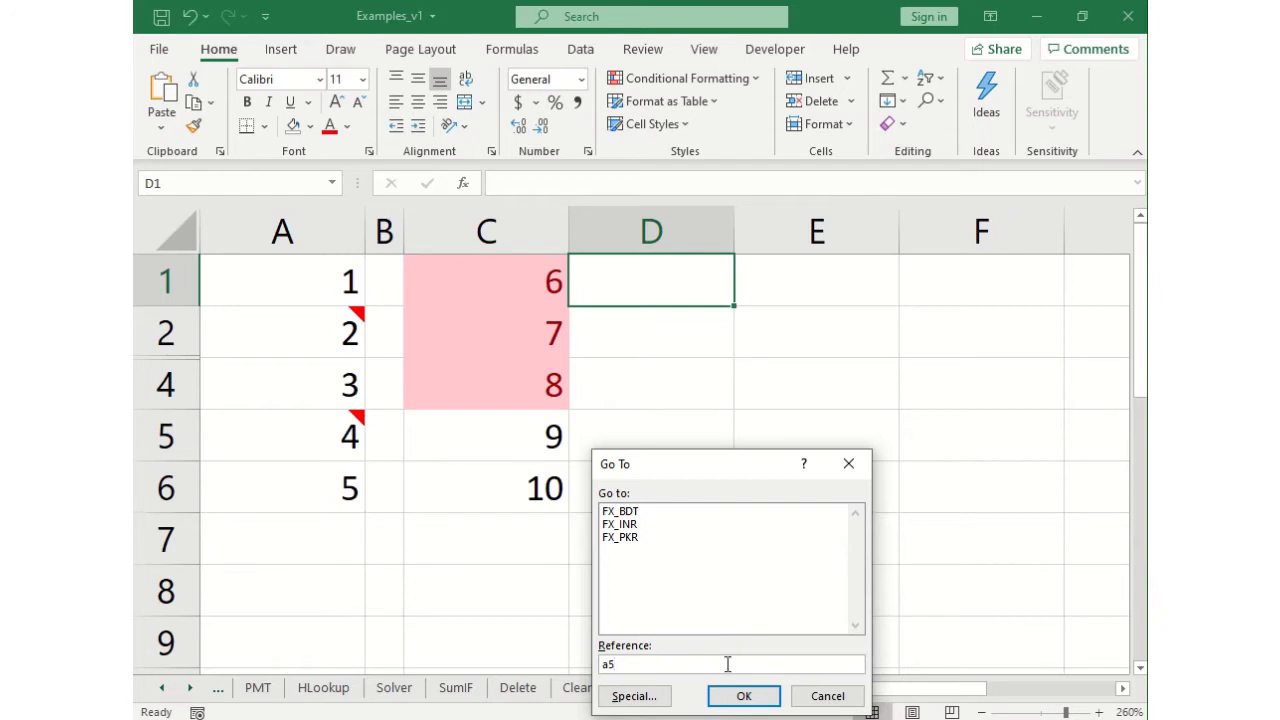
left_click(760, 696)
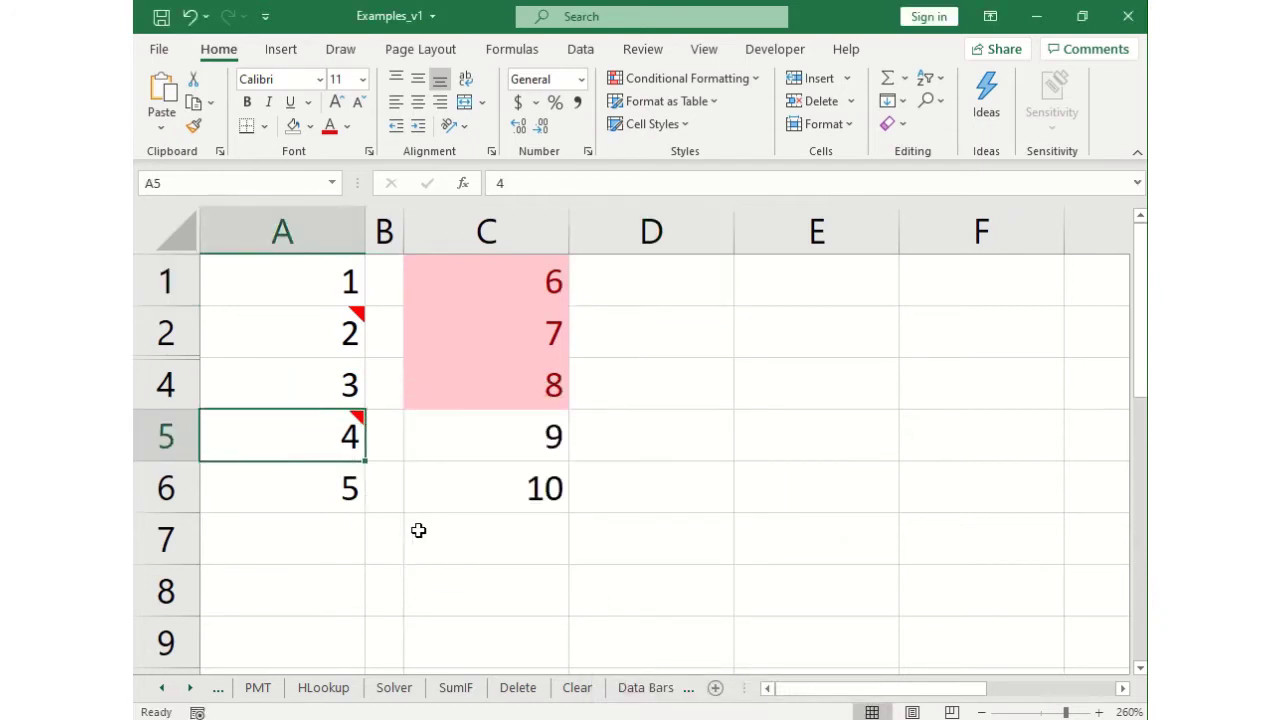
Step: Select the noted cells A2 and A5 together through Go To Special with Notes chosen
left_click(938, 101)
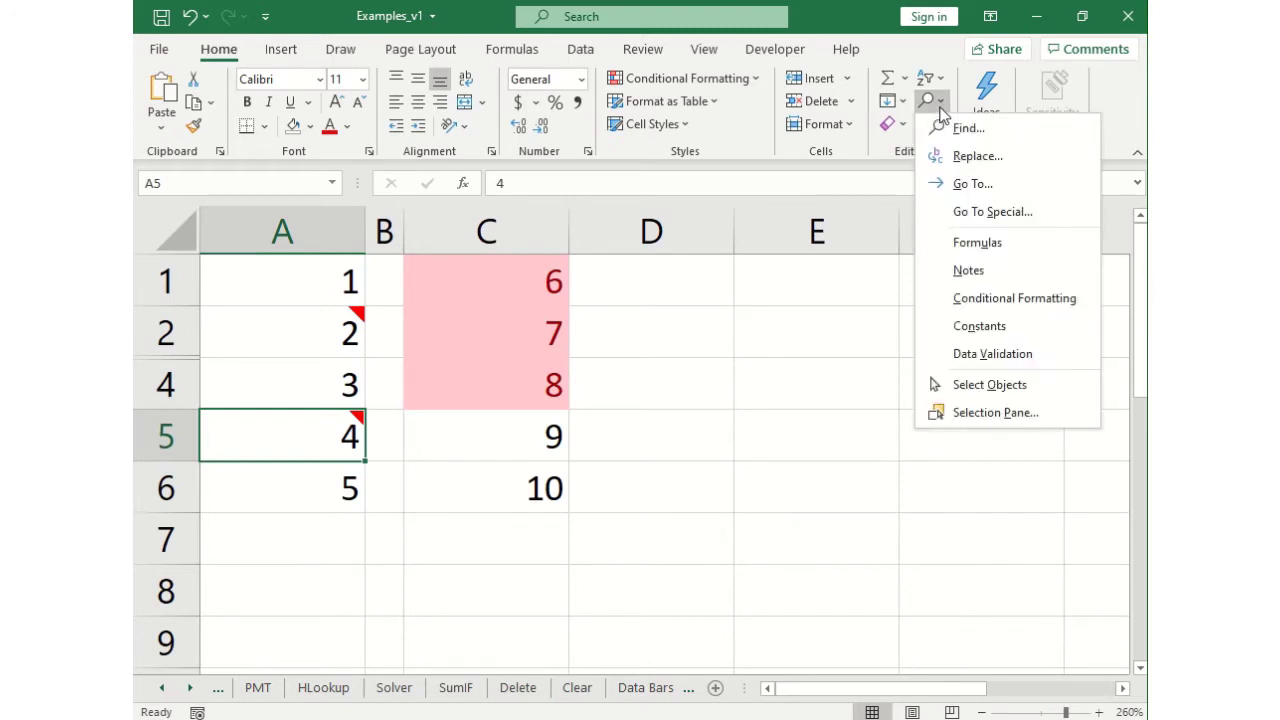
left_click(1023, 213)
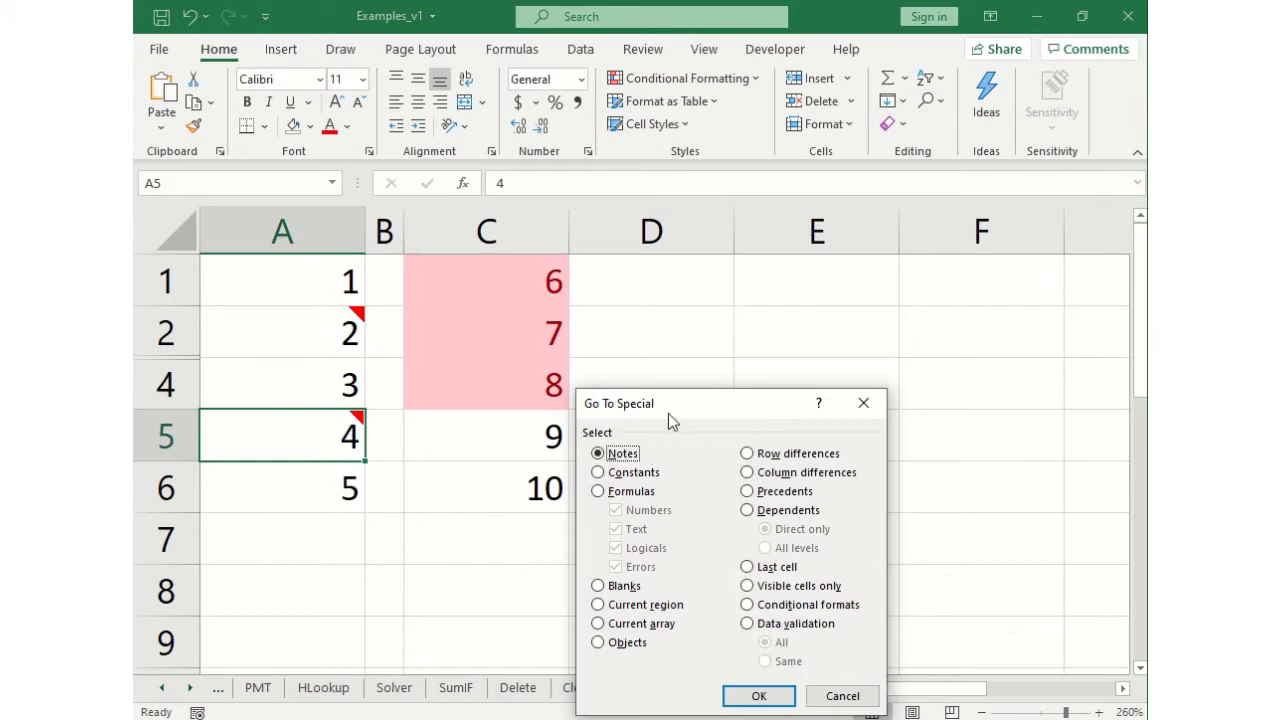
left_click_drag(669, 415, 584, 352)
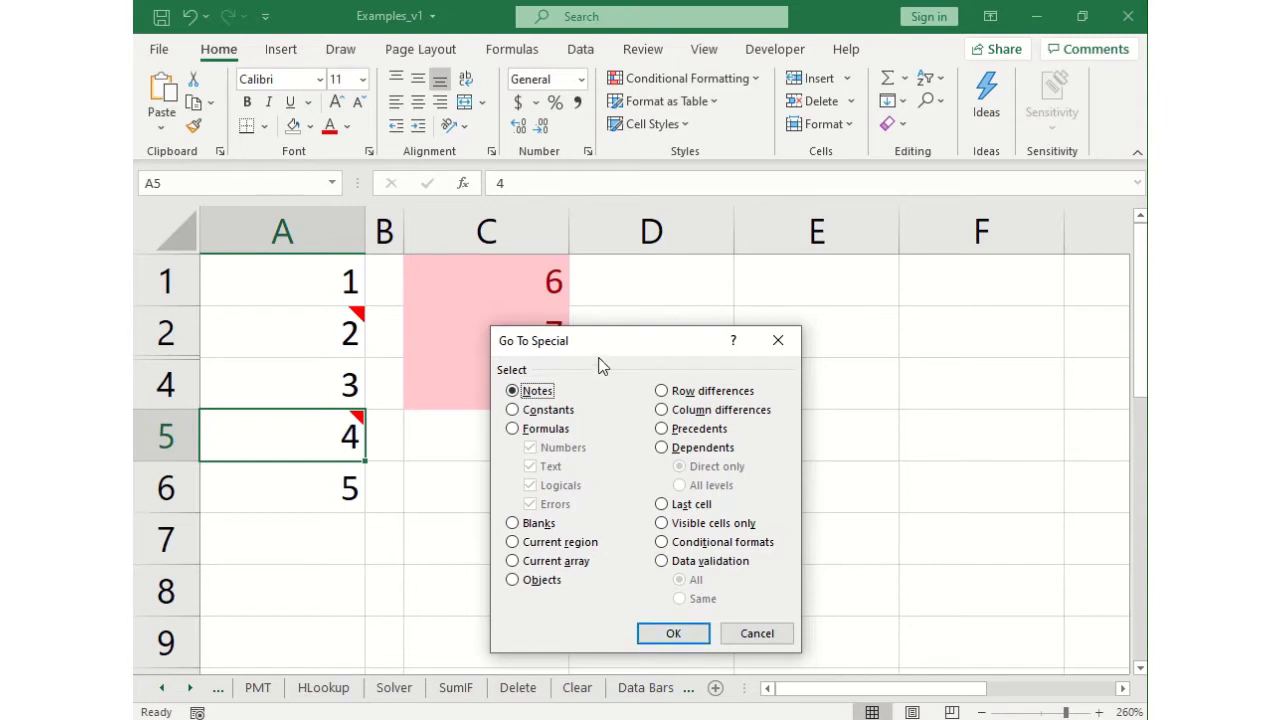
left_click(688, 636)
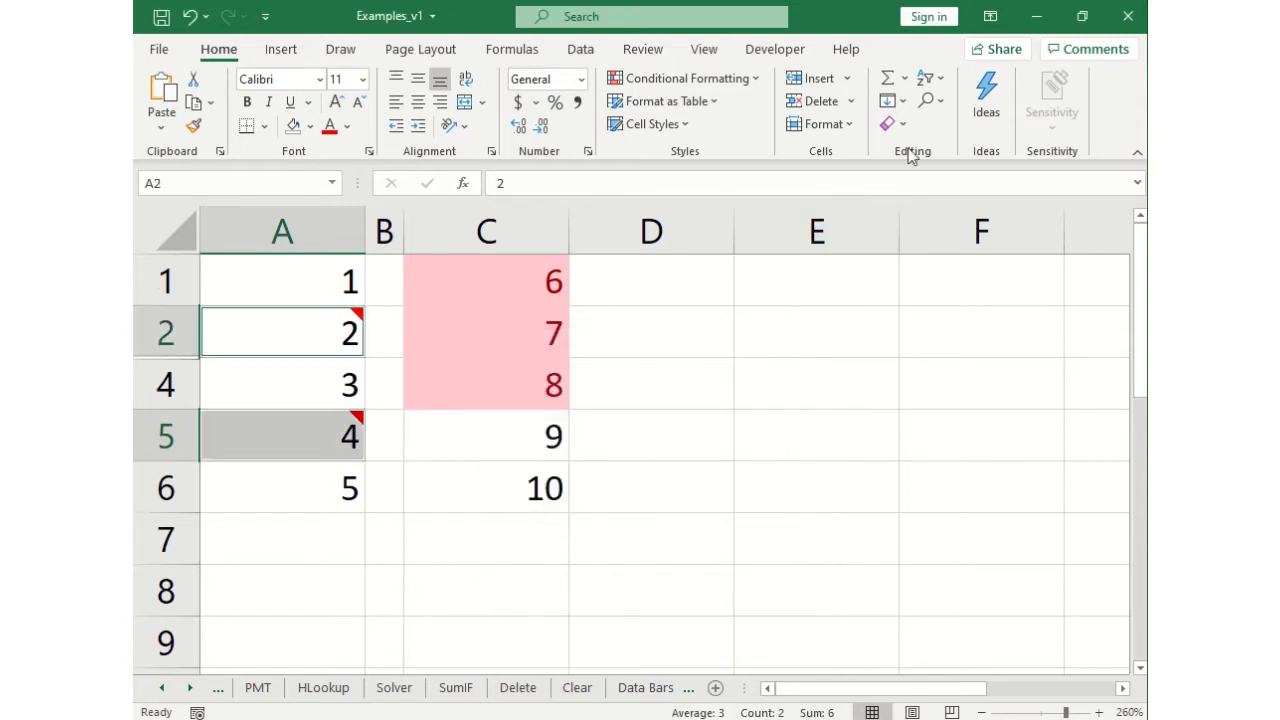
left_click(928, 100)
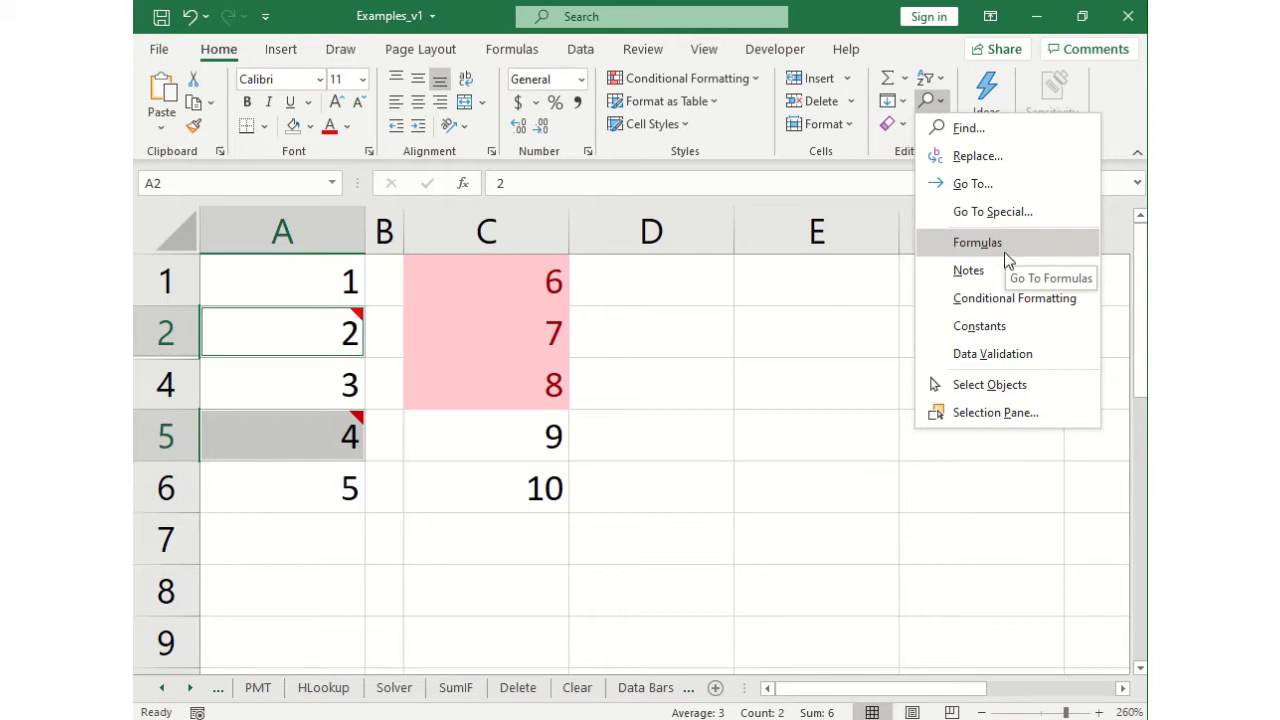
Step: Select formula cells A4 and A6 via Find & Select > Formulas, after previewing Go To Special's Formulas option
key("Escape")
left_click_drag(344, 282, 277, 487)
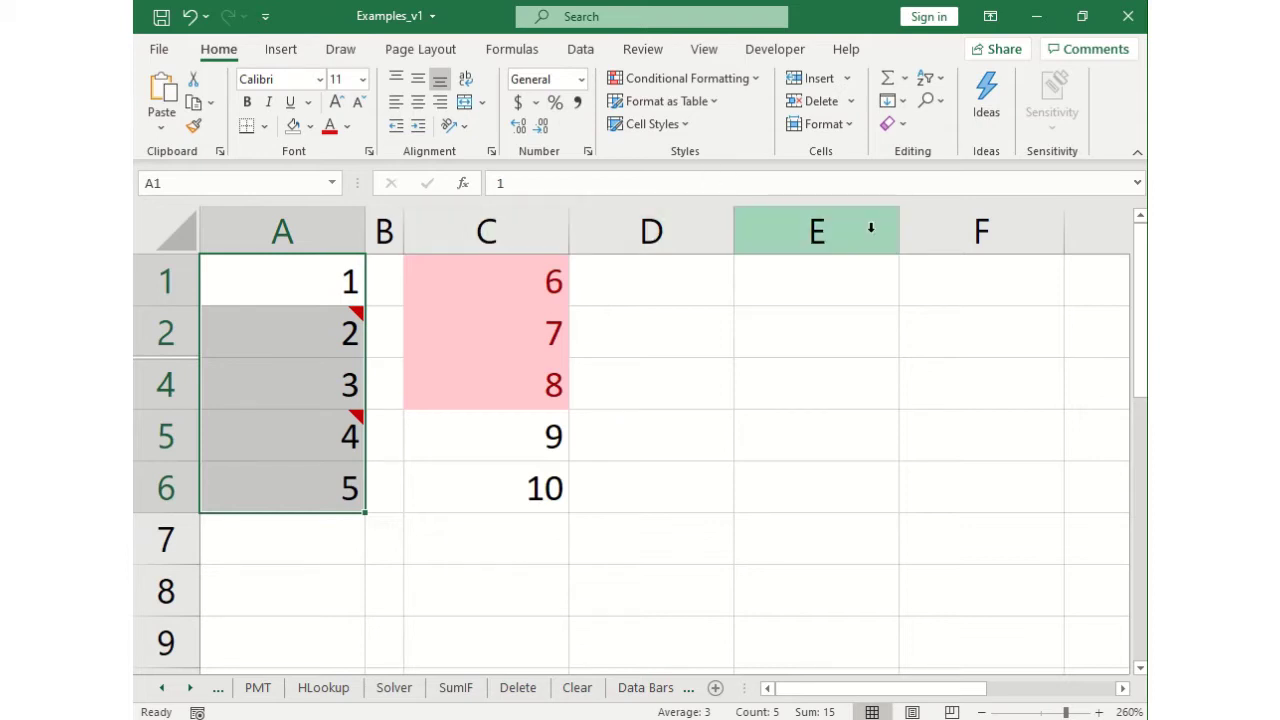
left_click(796, 280)
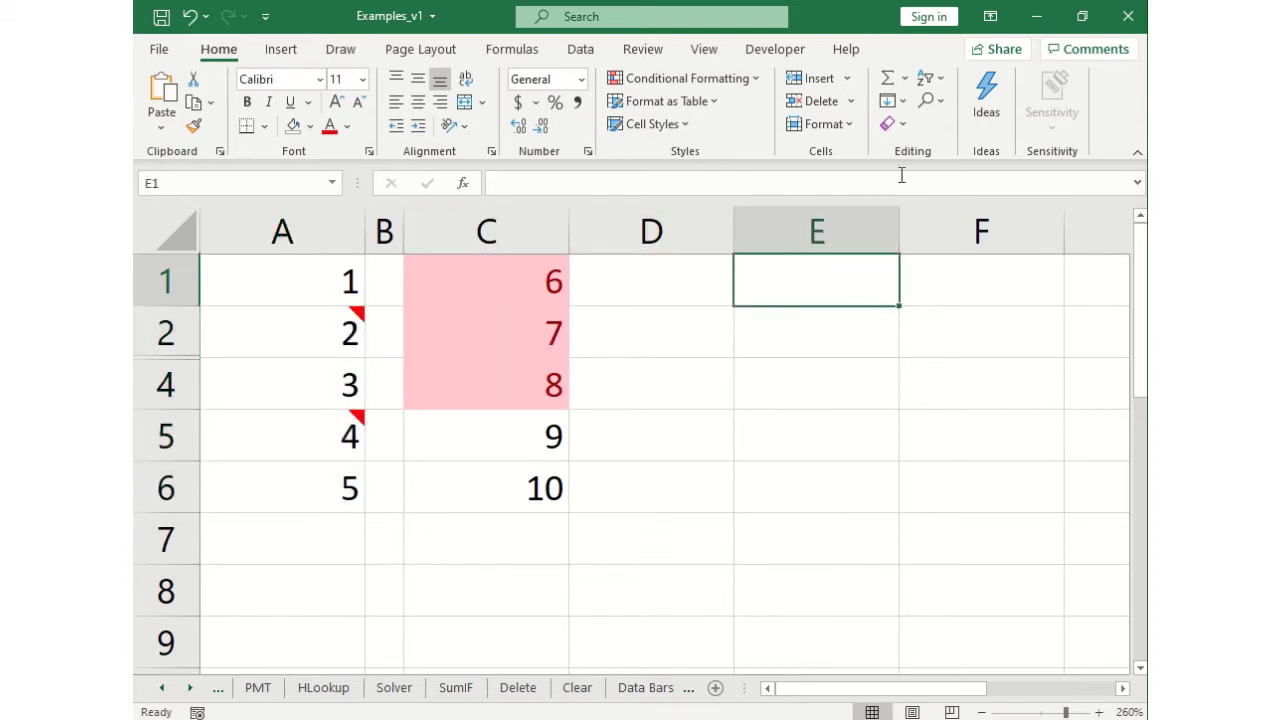
left_click(930, 101)
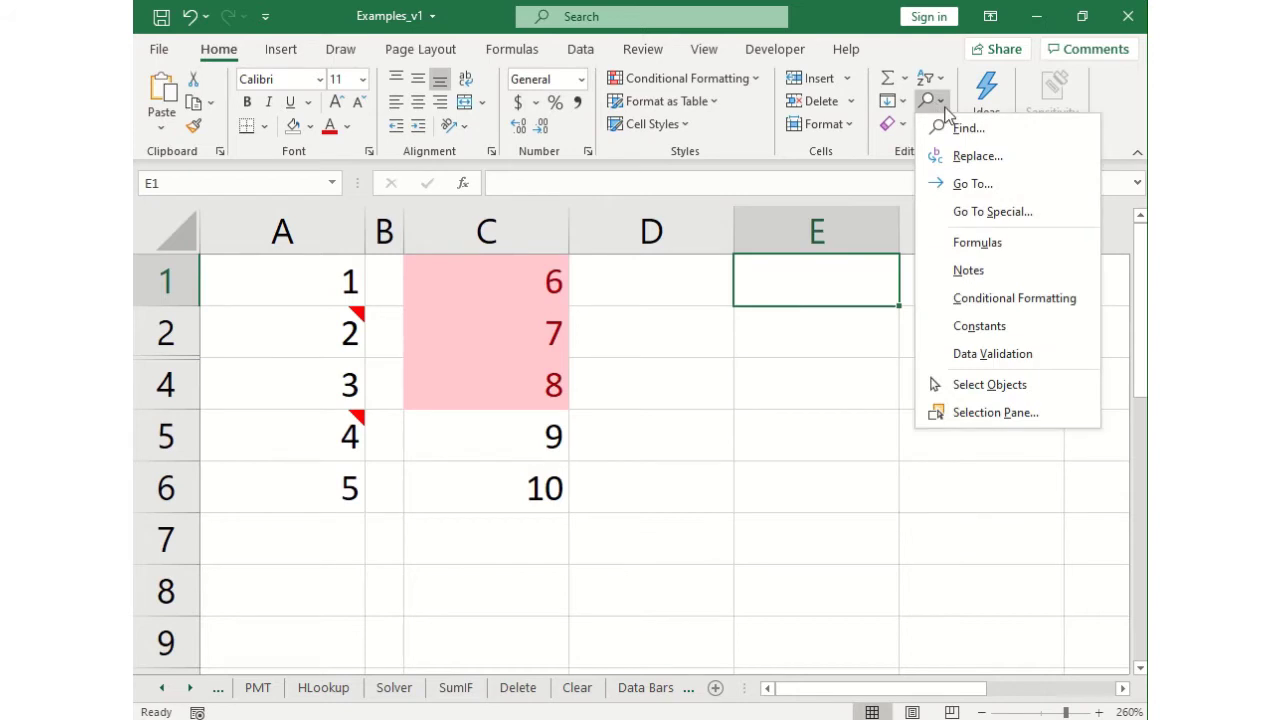
left_click(992, 212)
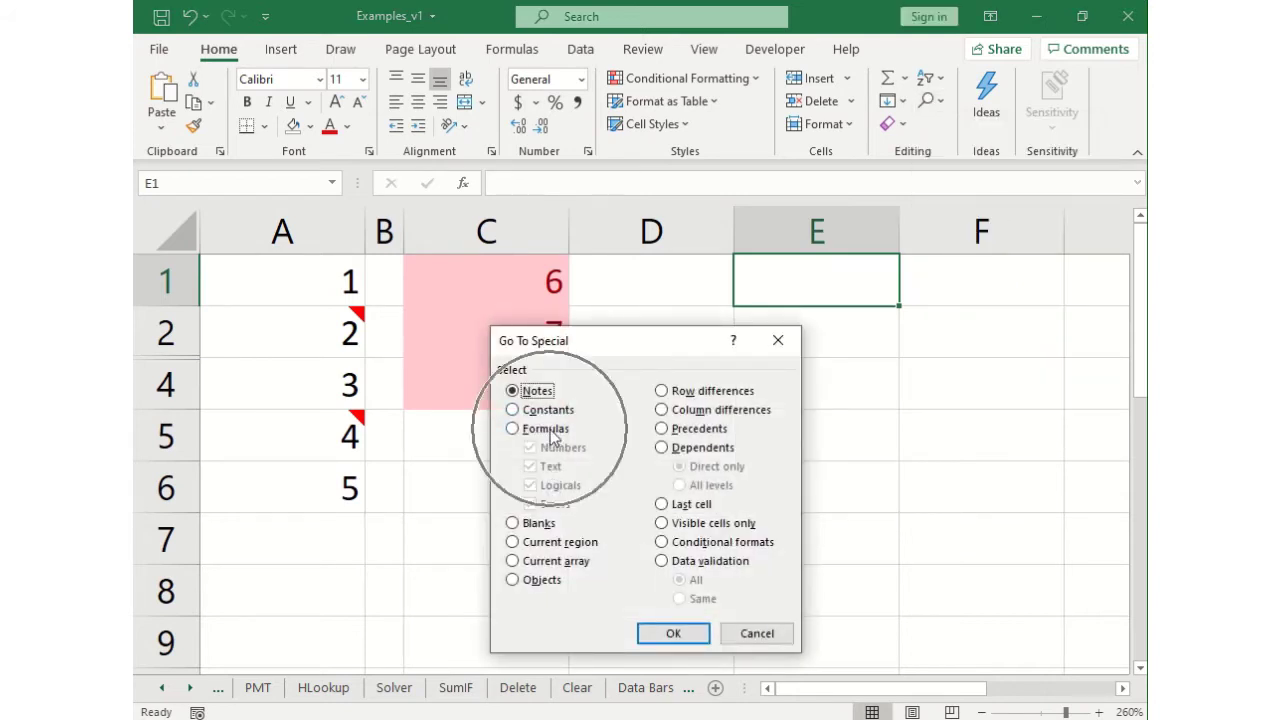
left_click(551, 434)
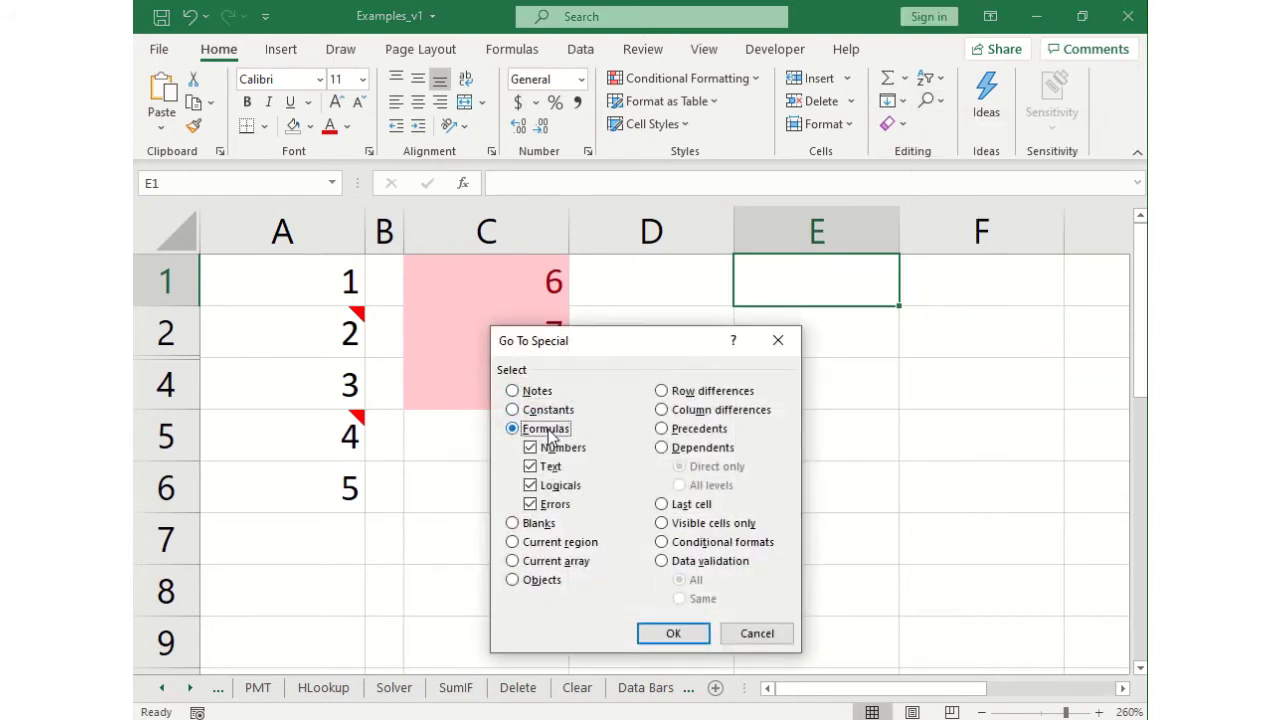
left_click(756, 634)
left_click(940, 102)
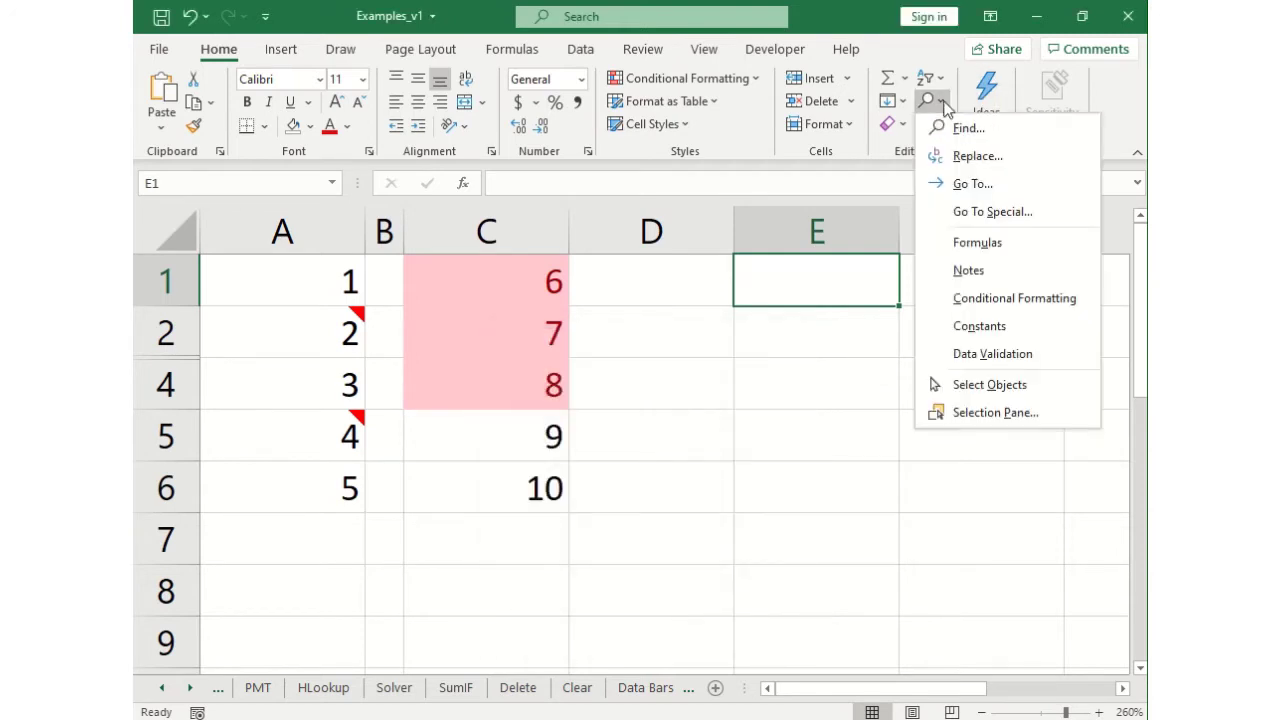
left_click(1000, 250)
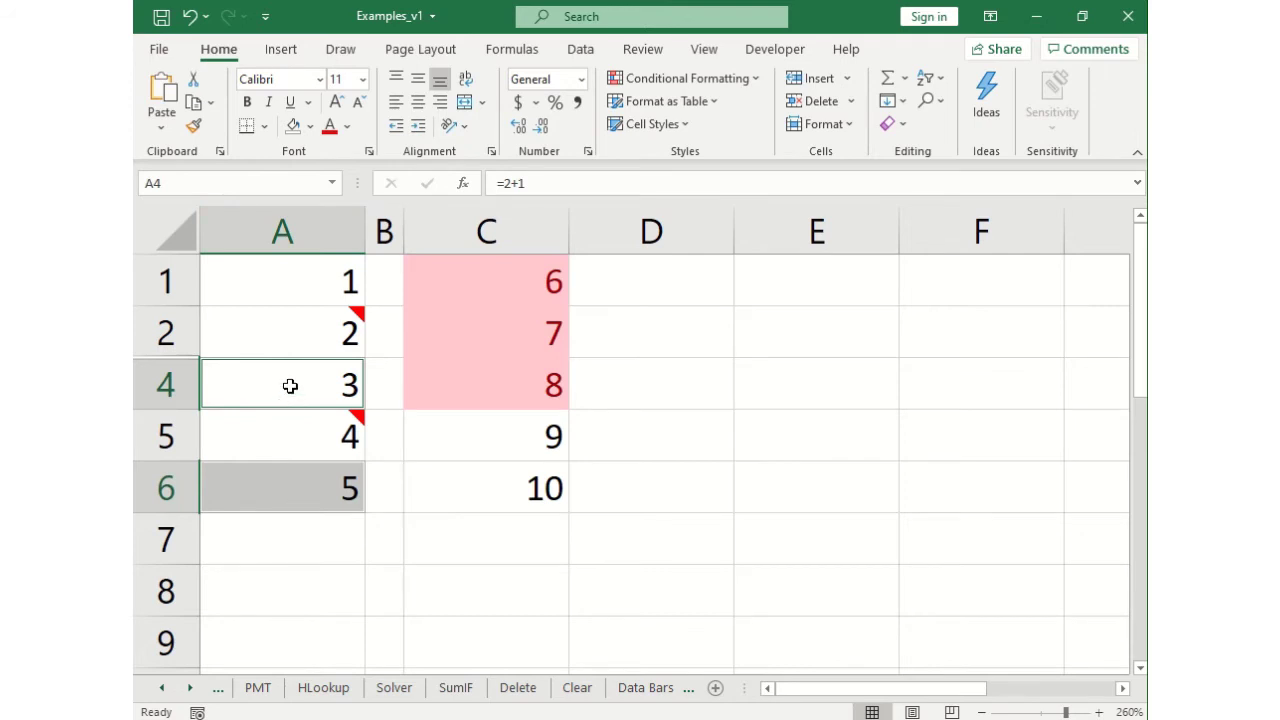
double_click(289, 386)
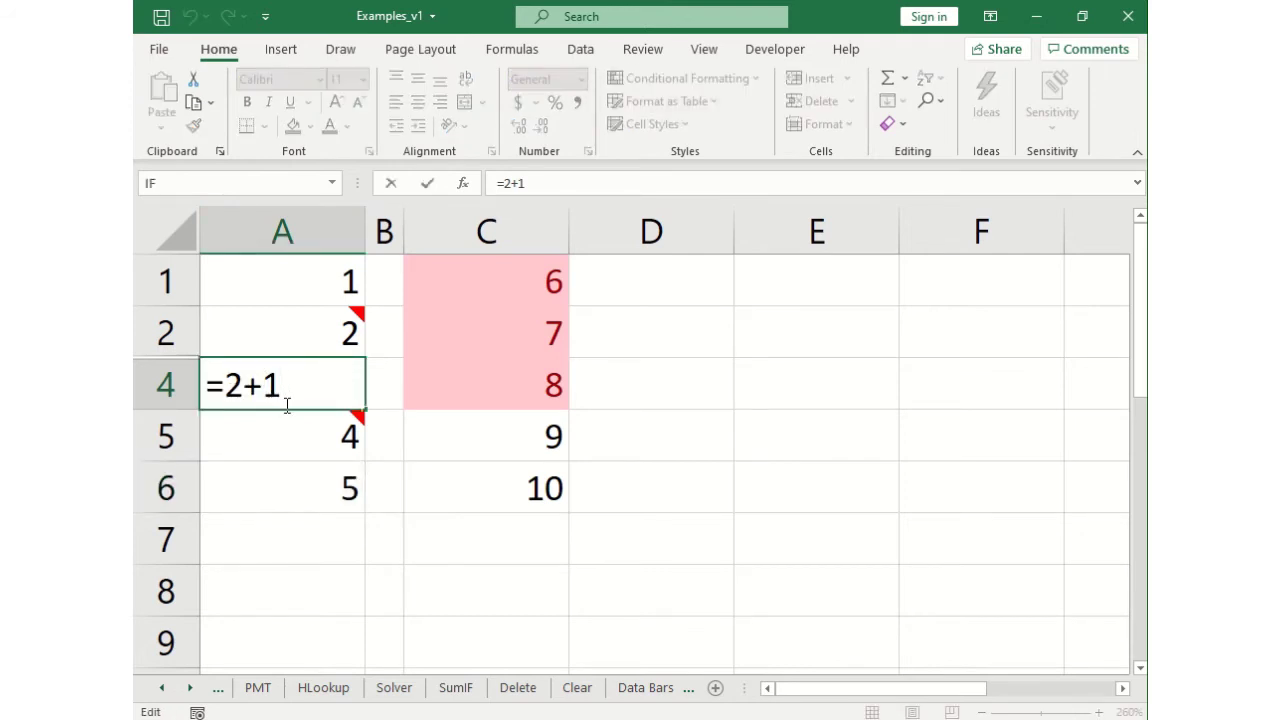
key("ctrl+Return")
double_click(311, 478)
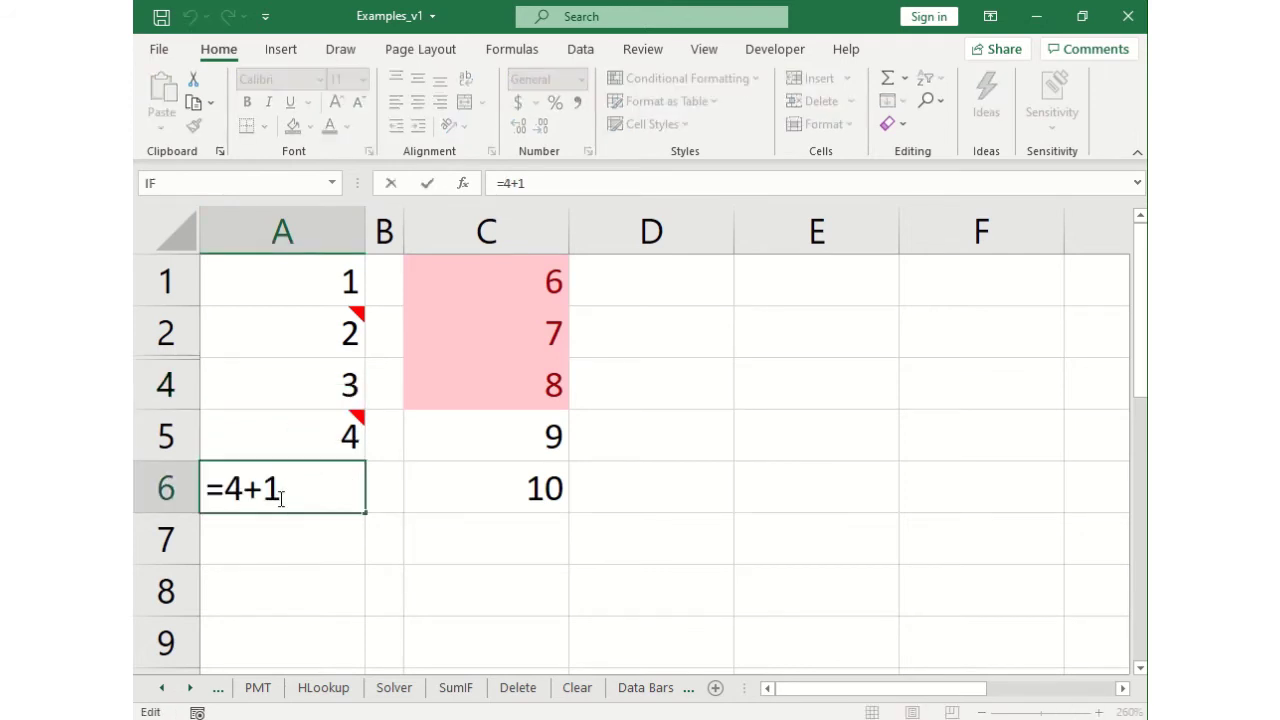
key("ctrl+Return")
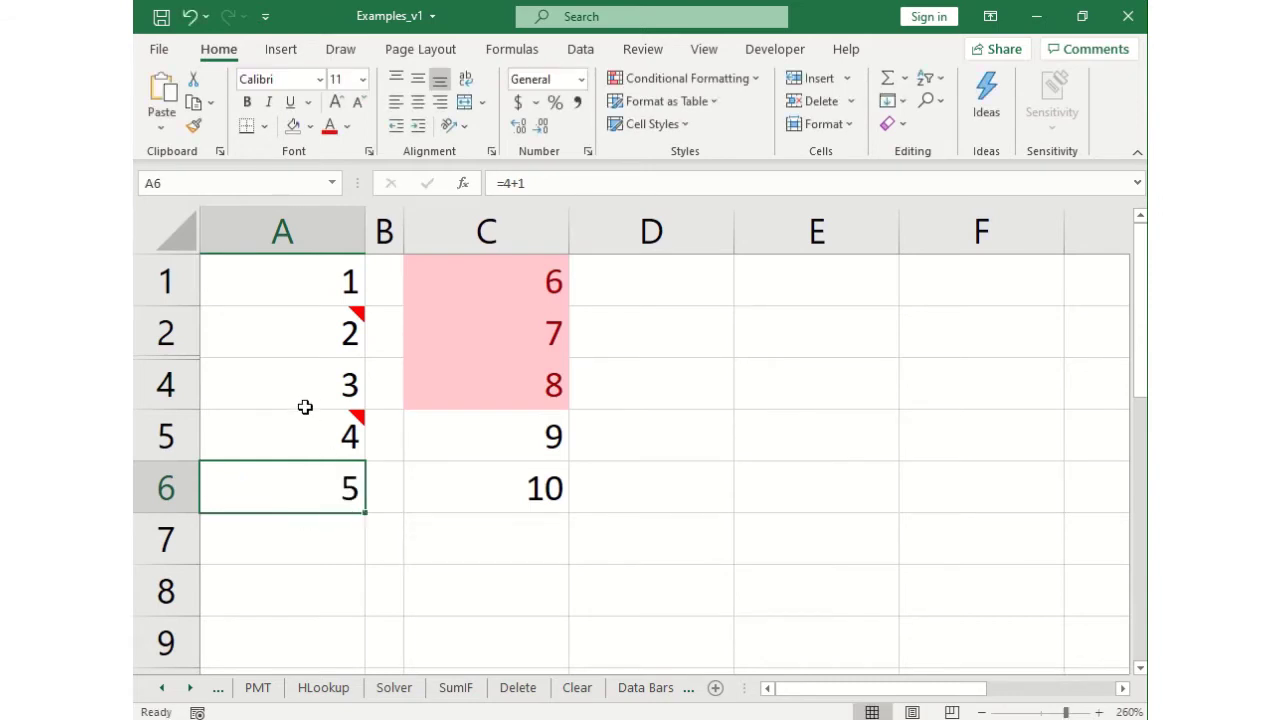
left_click(305, 391)
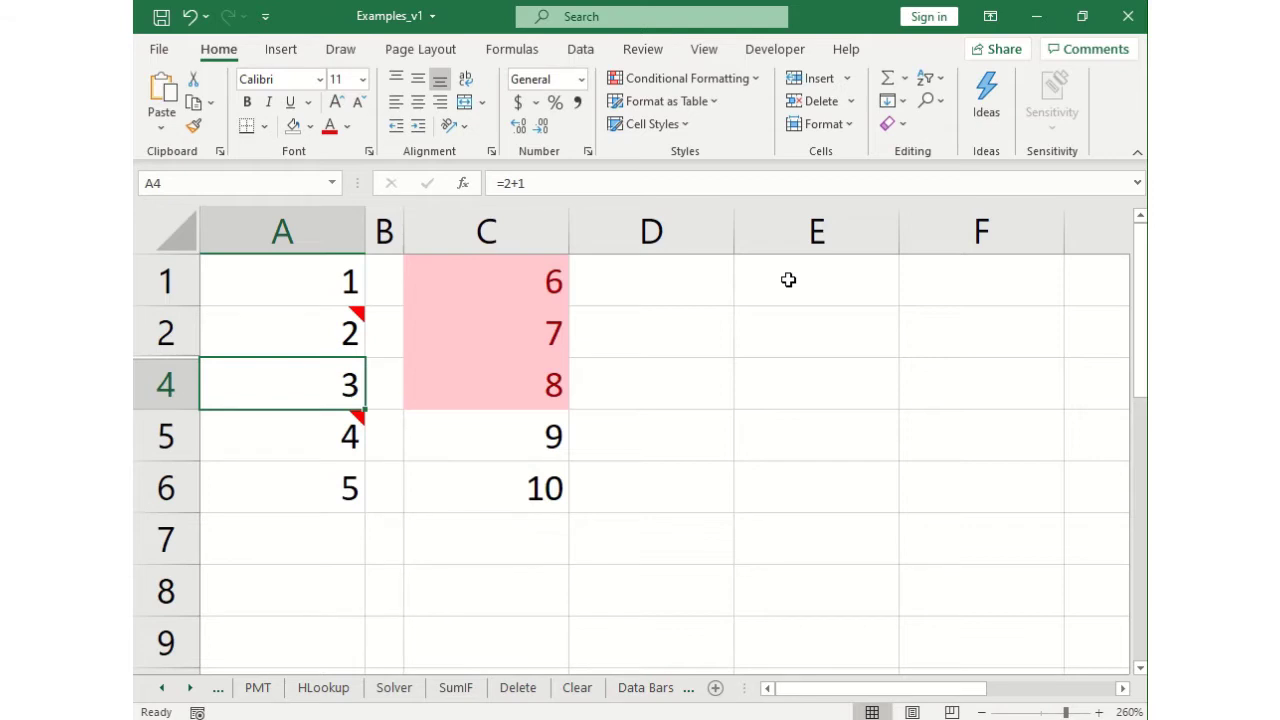
Step: Reselect noted cells A2 and A5 with Find & Select > Notes and read A2's note
left_click(927, 101)
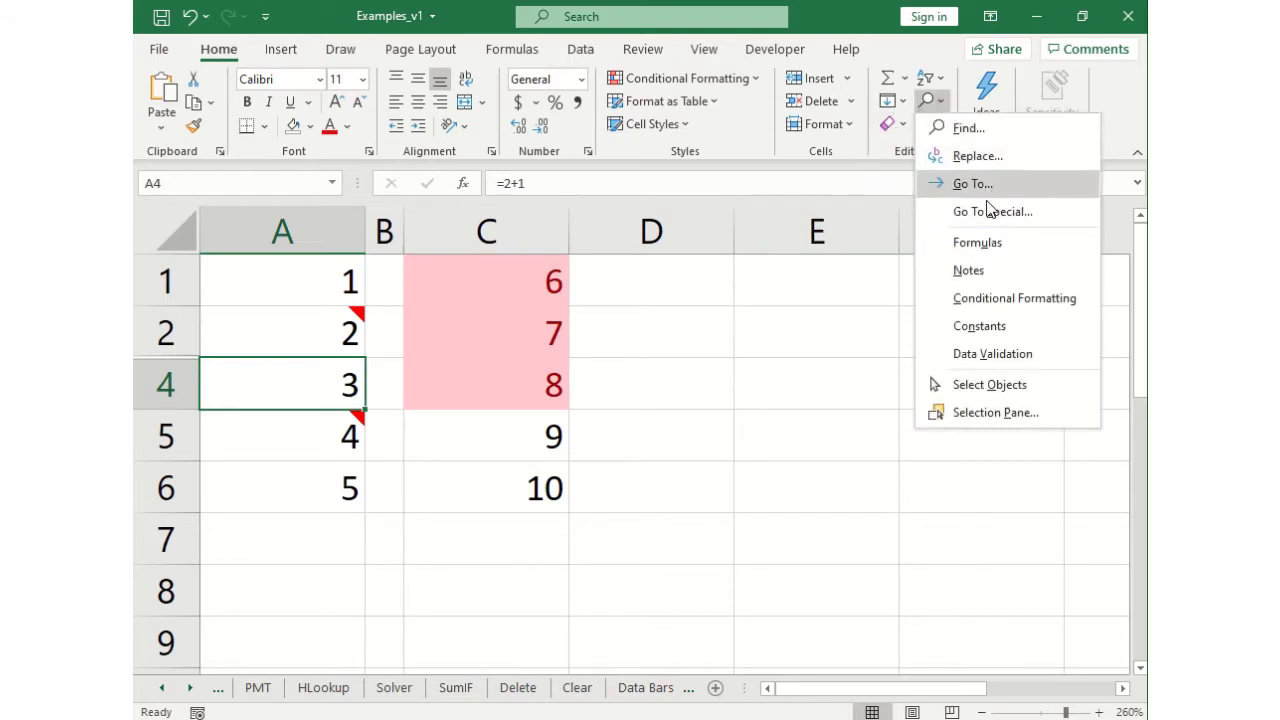
left_click(988, 274)
mouse_move(282, 333)
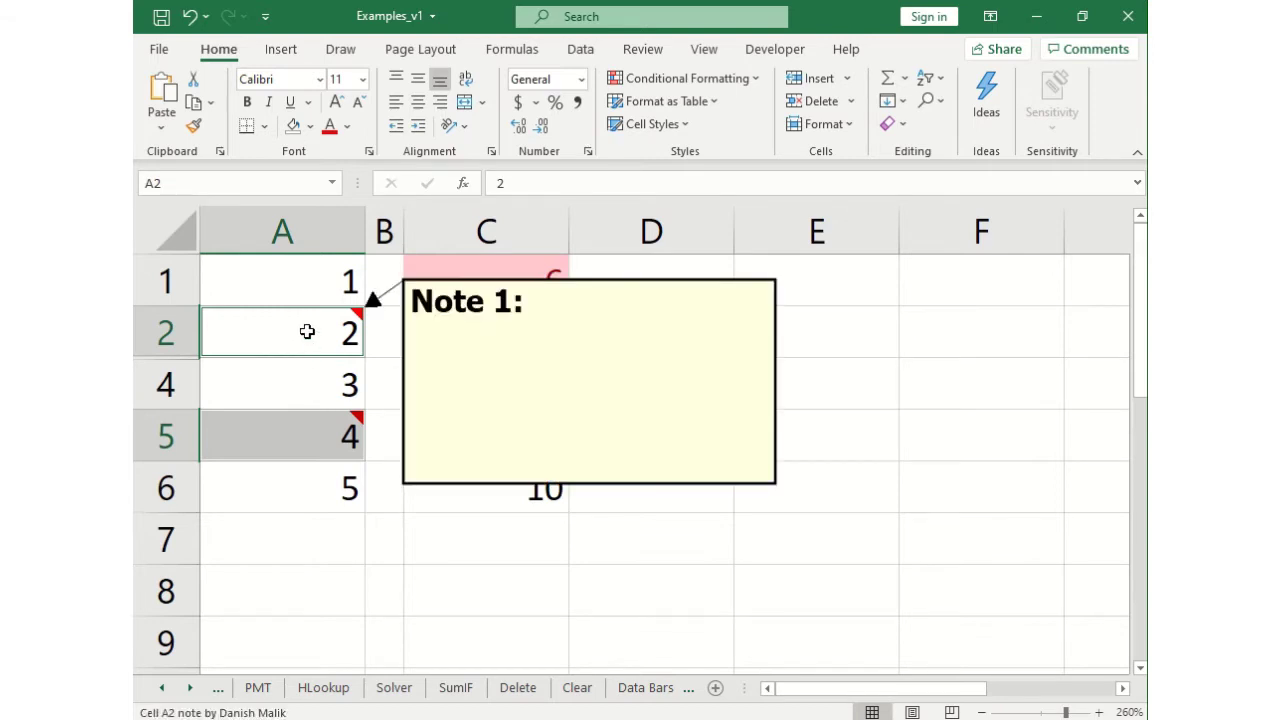
left_click(930, 102)
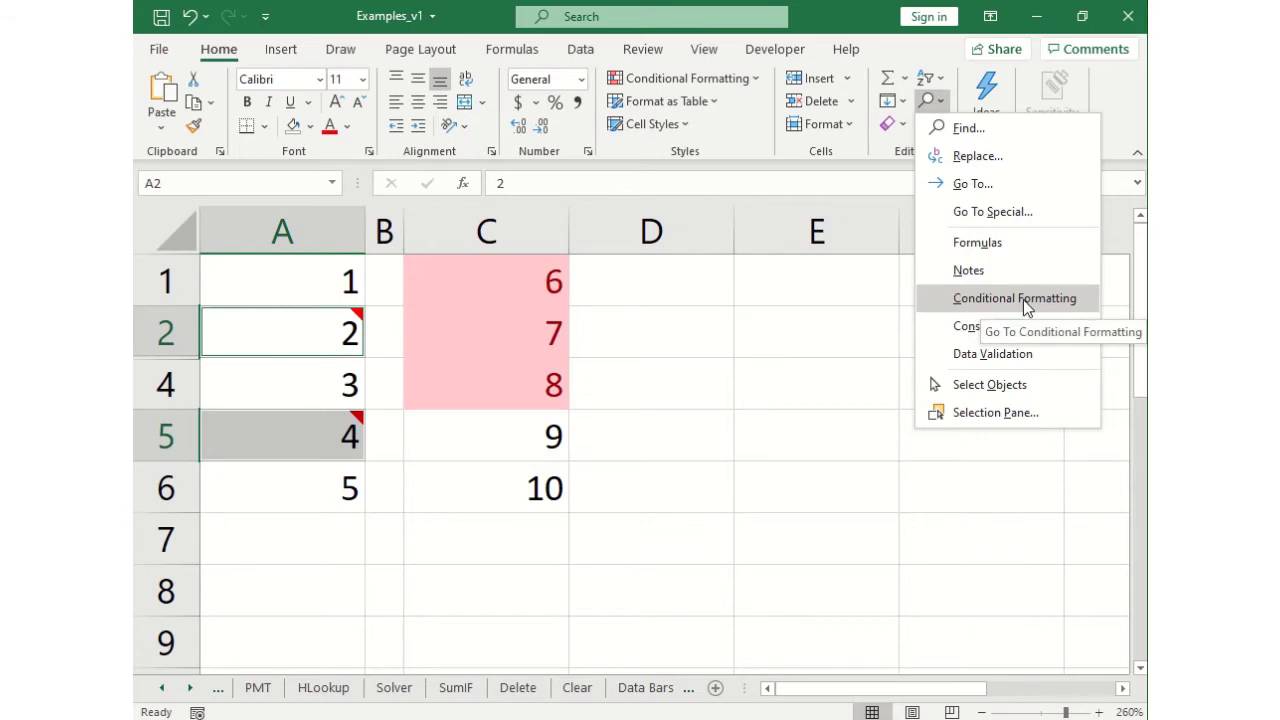
left_click(609, 340)
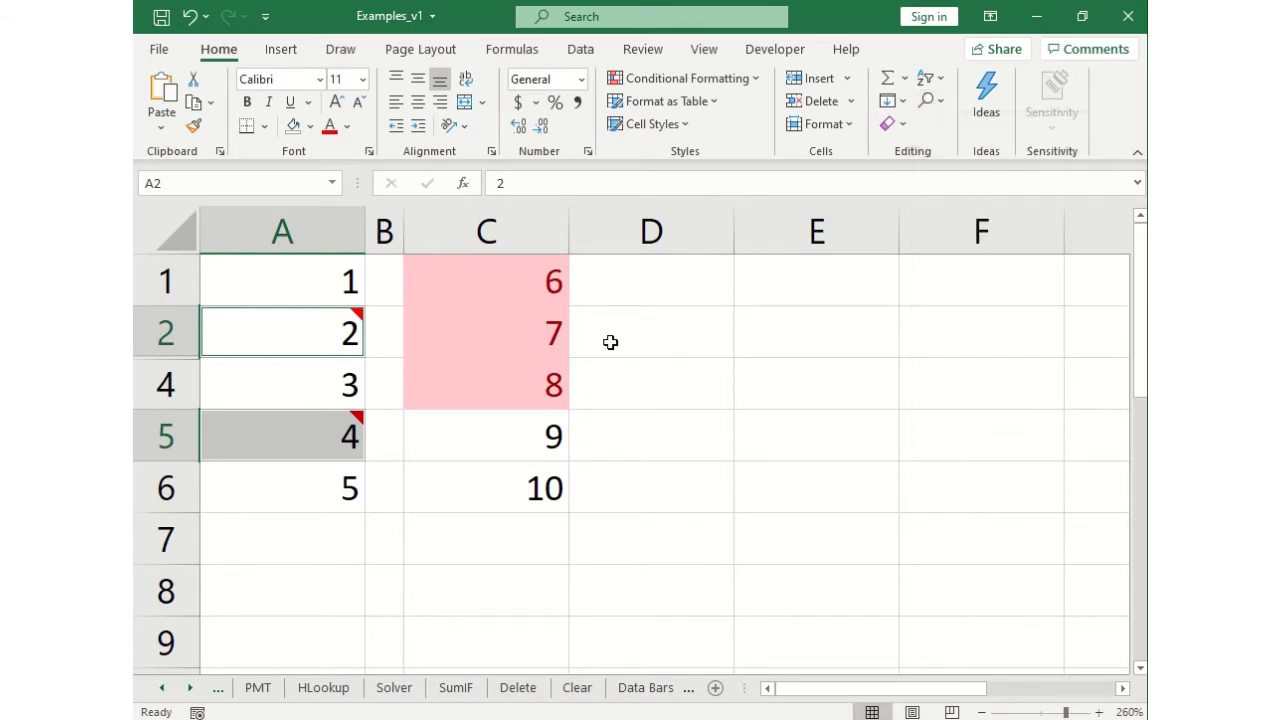
left_click(493, 279)
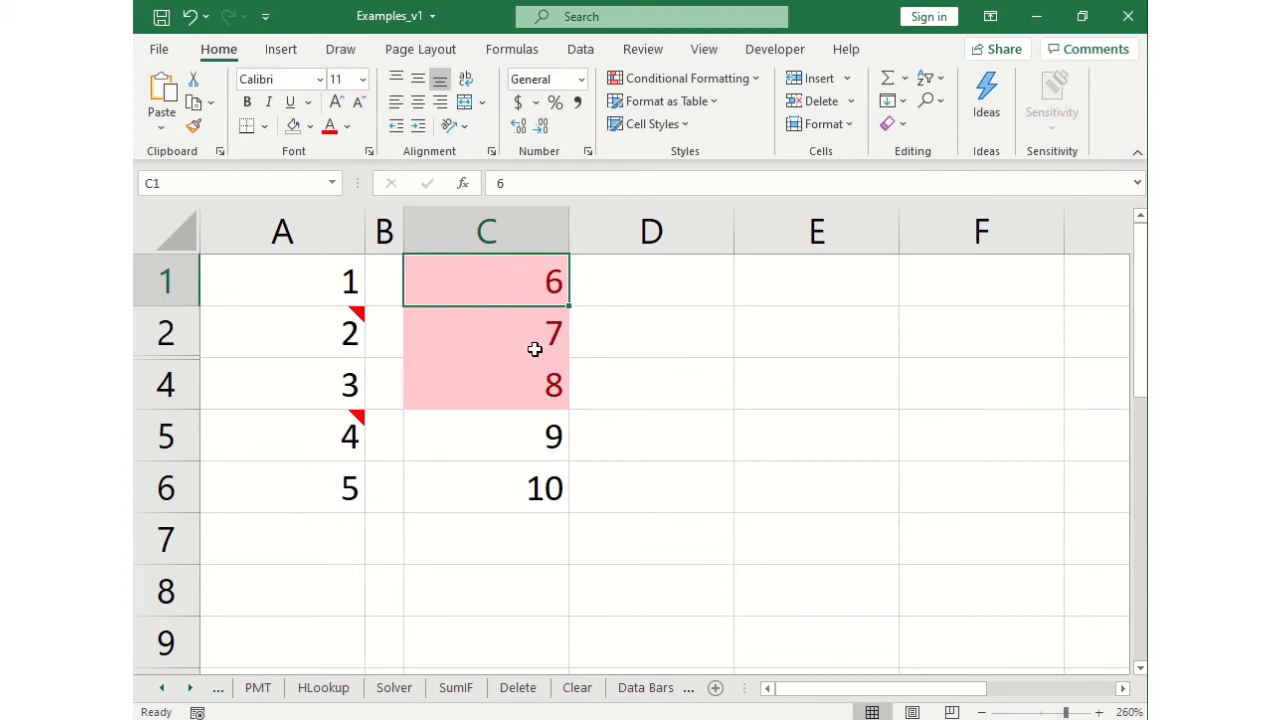
left_click_drag(530, 282, 540, 409)
left_click(541, 389)
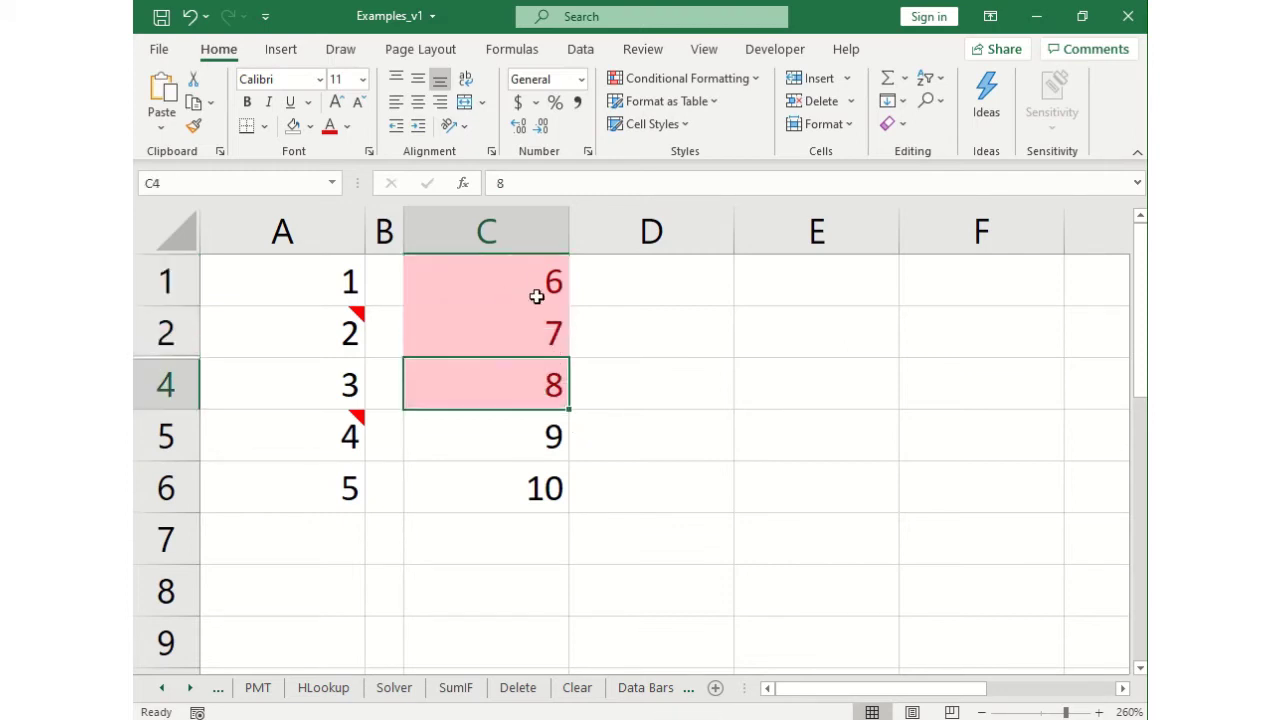
left_click(540, 285)
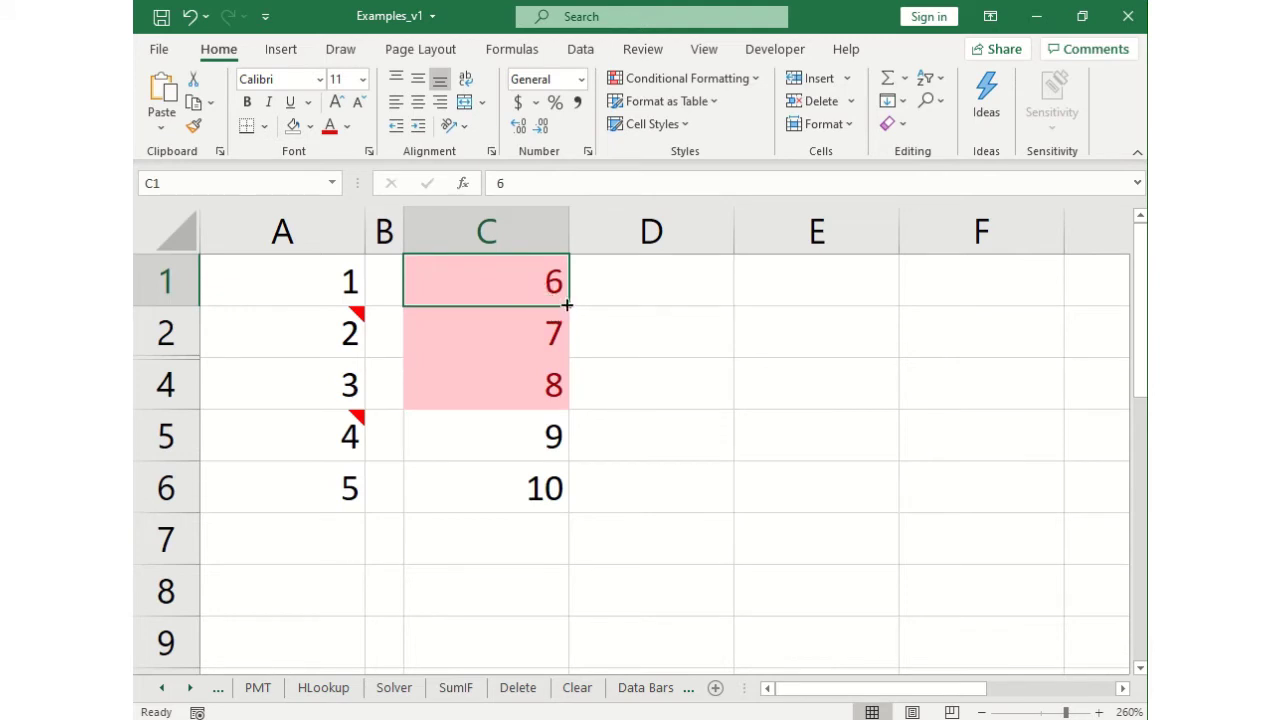
left_click(311, 126)
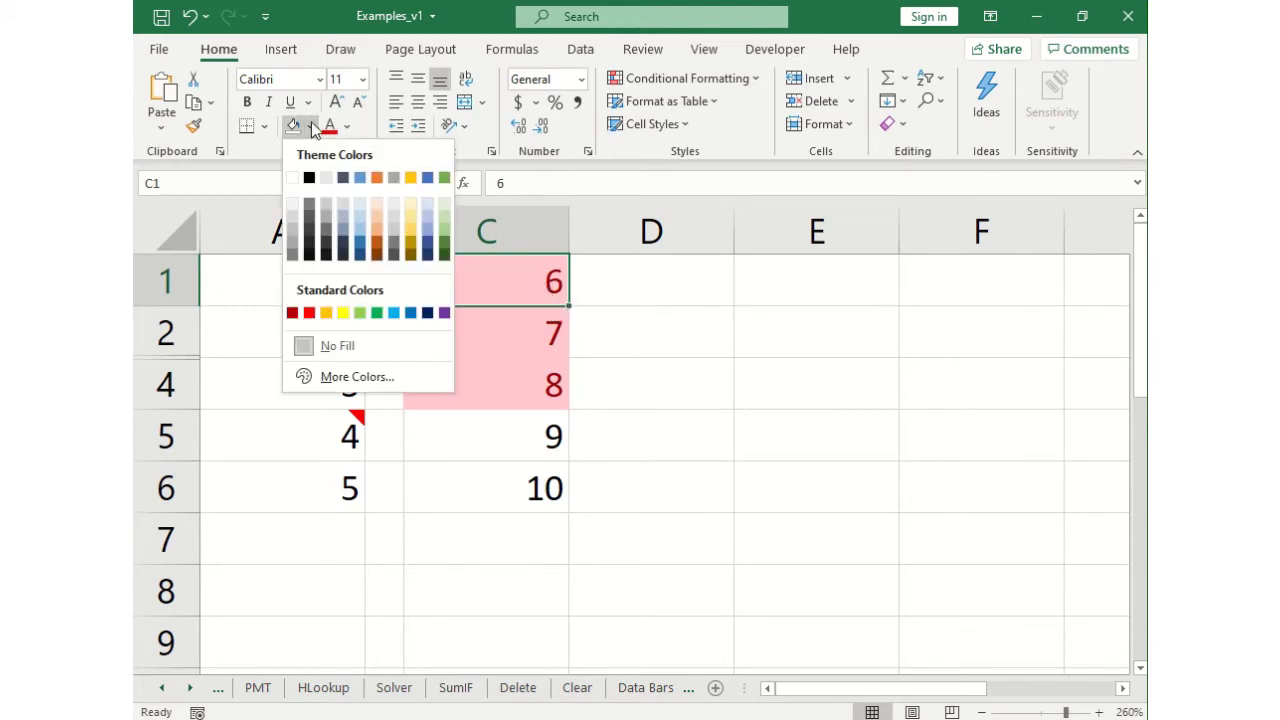
left_click(338, 346)
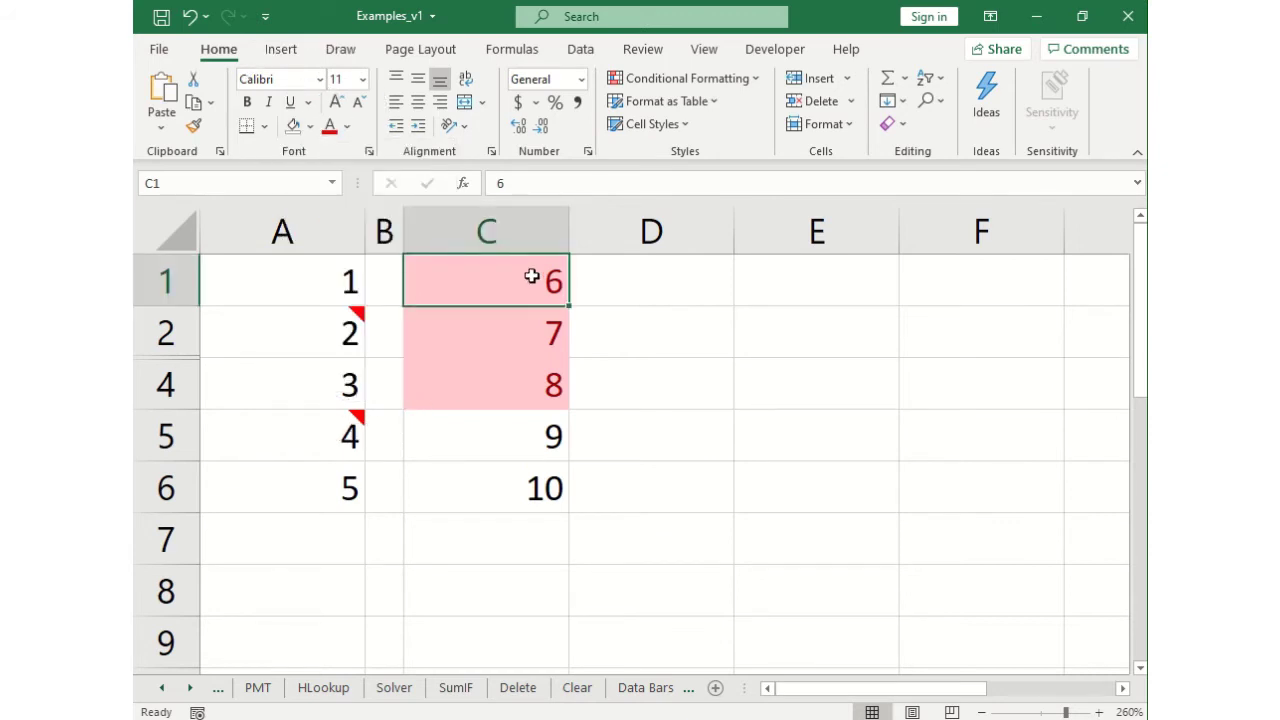
left_click_drag(540, 280, 543, 407)
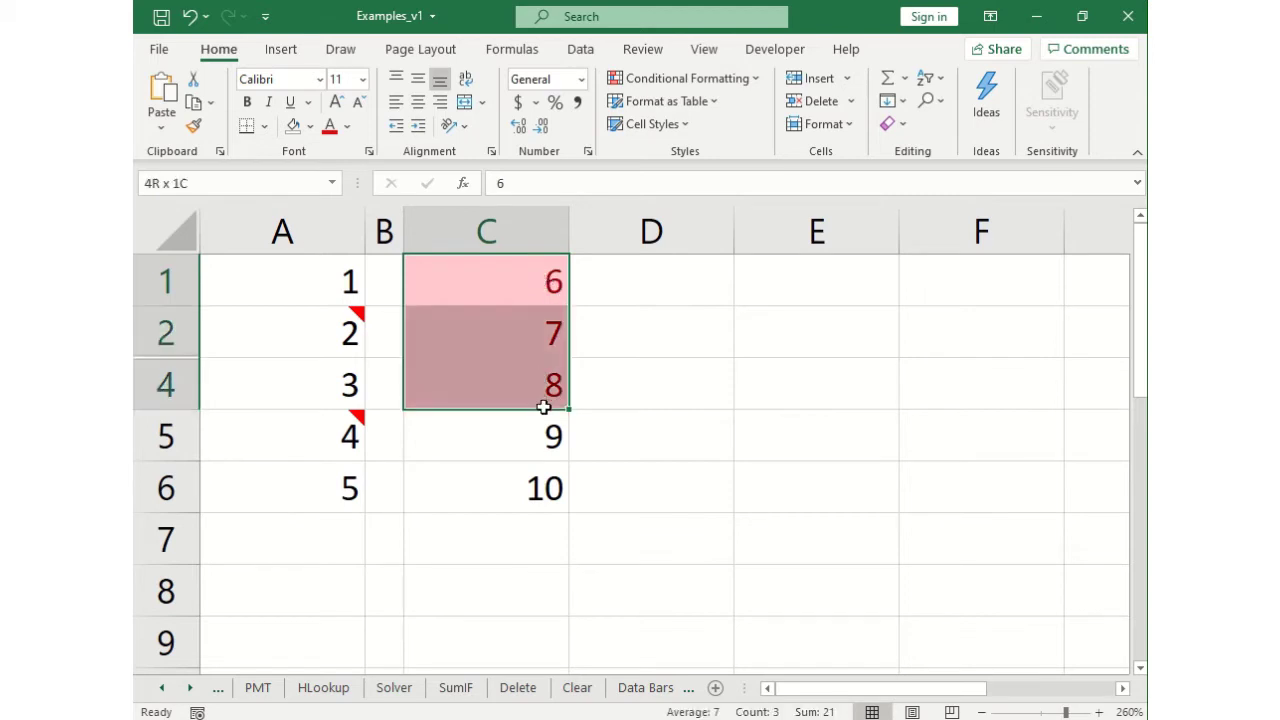
left_click(519, 287)
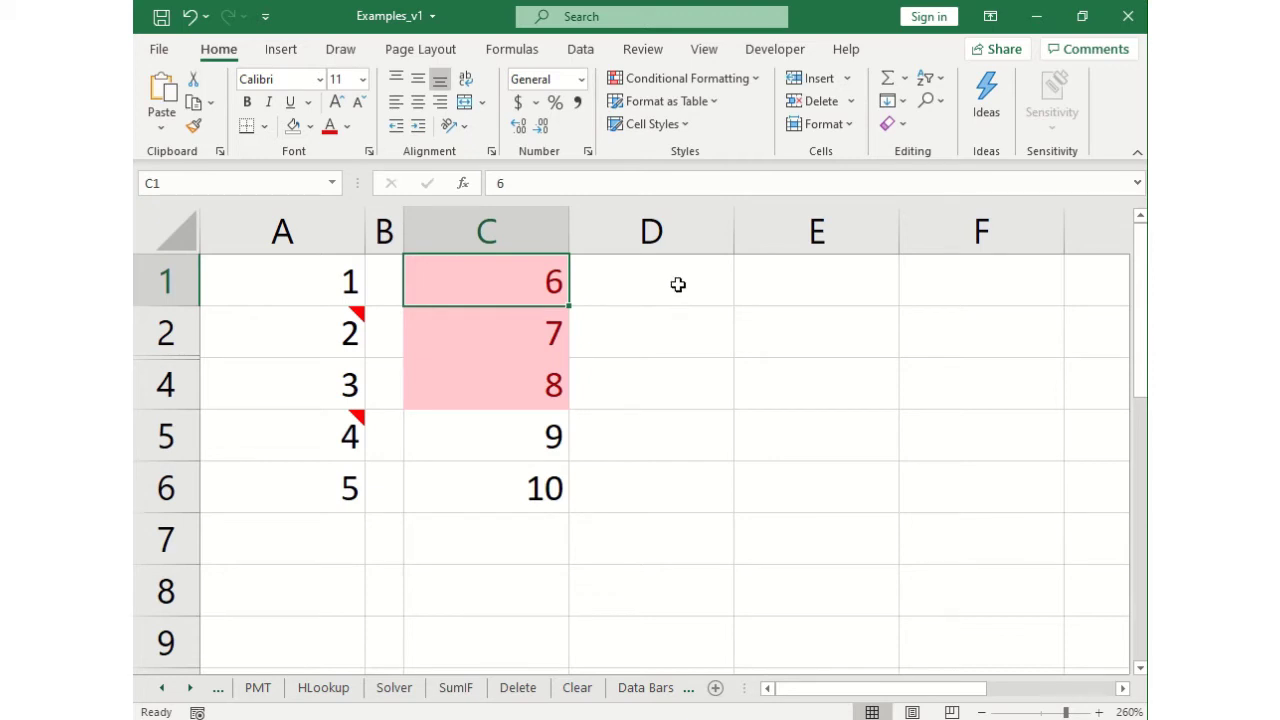
left_click(658, 348)
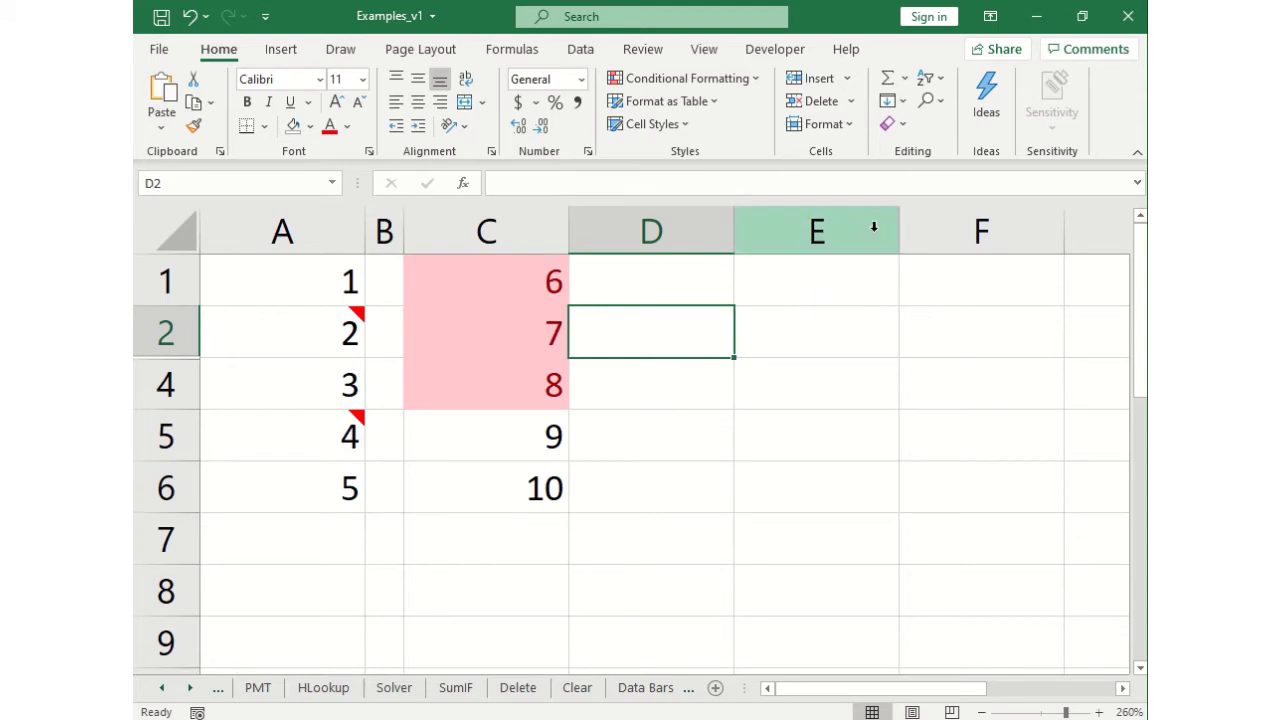
left_click(933, 101)
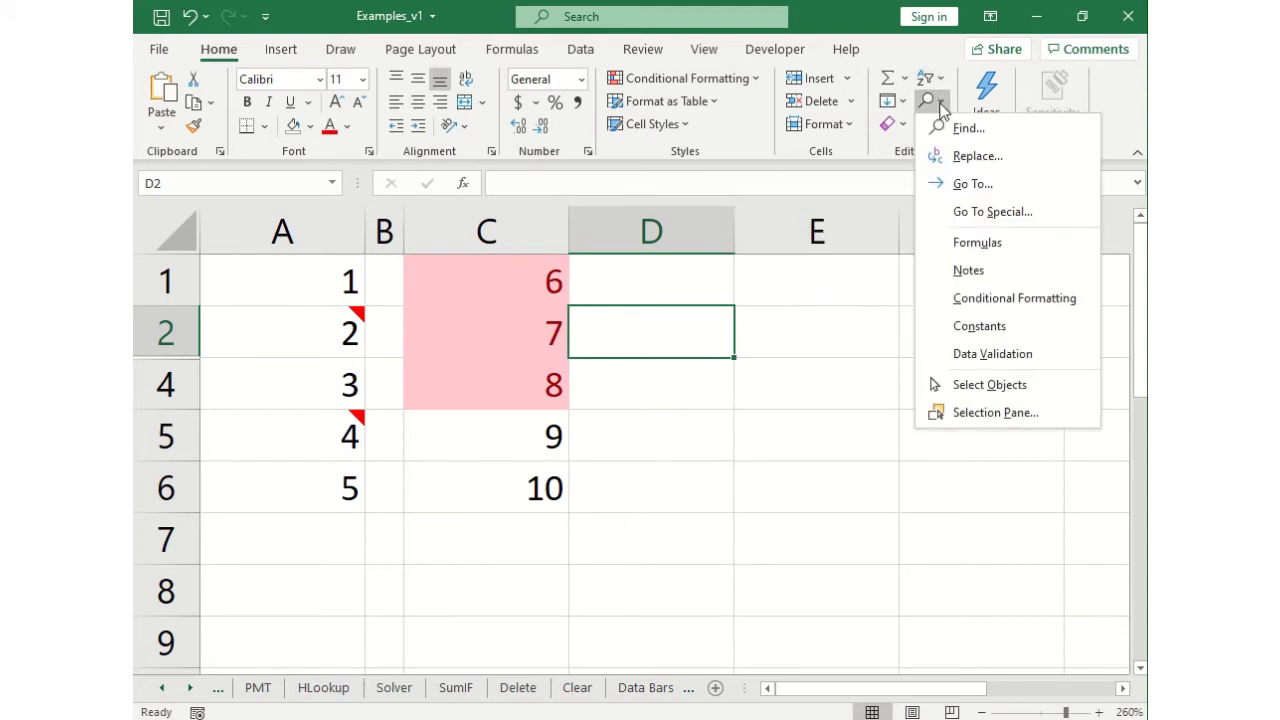
left_click(1030, 300)
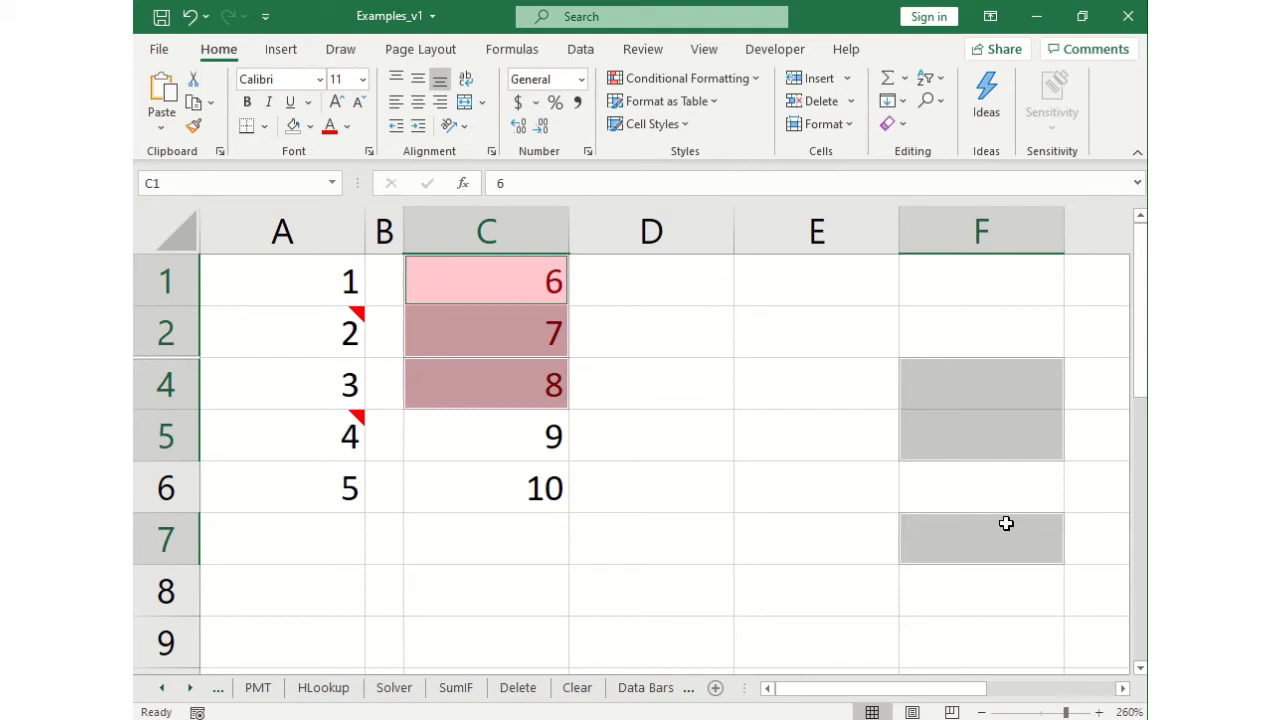
left_click(565, 284)
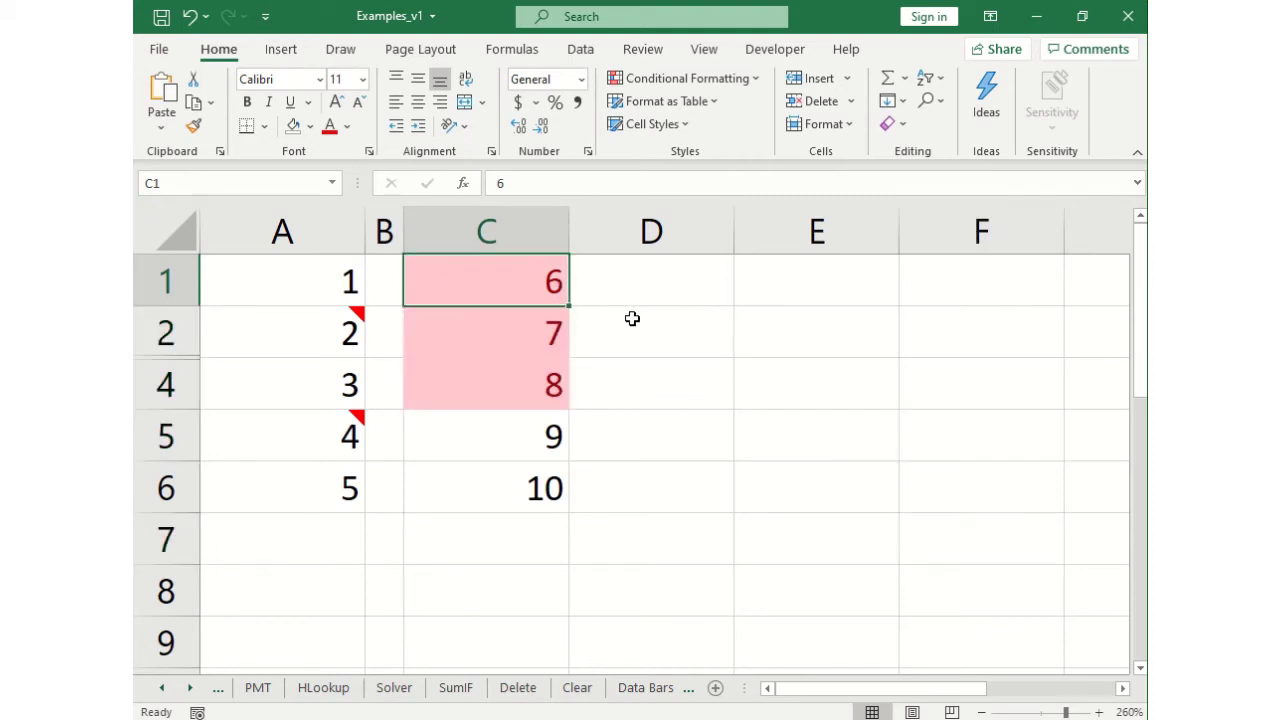
left_click(931, 104)
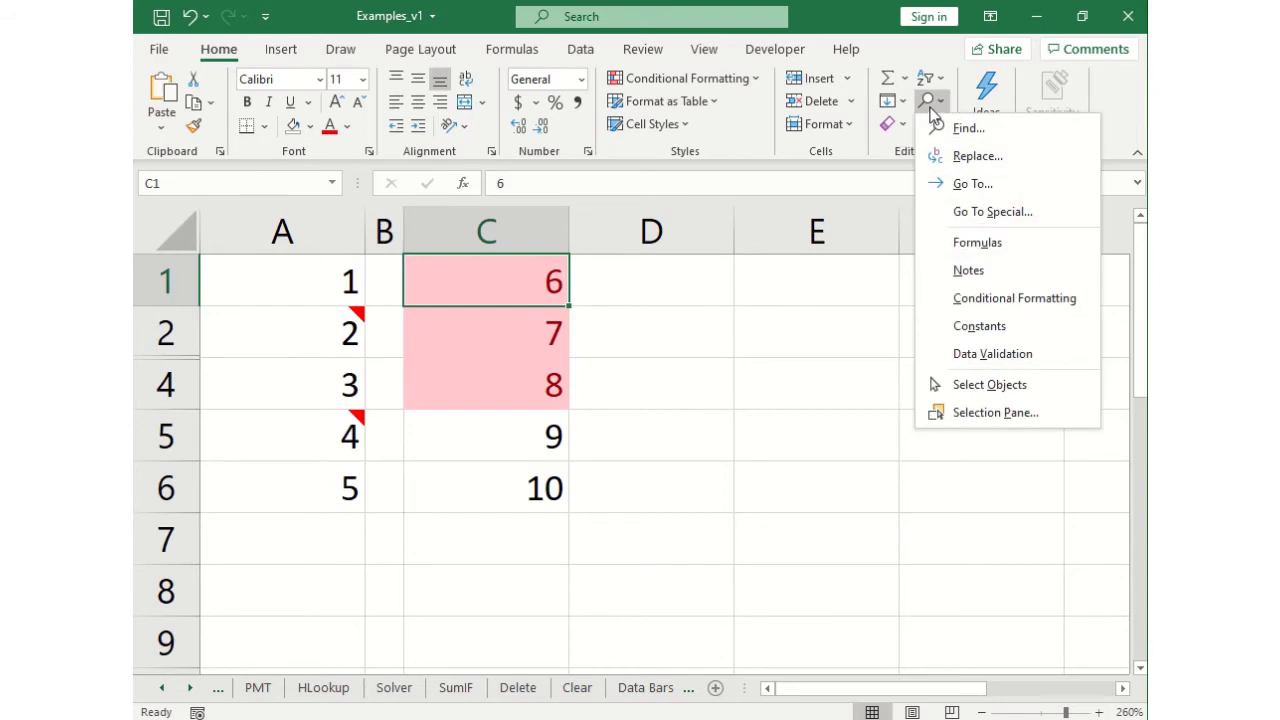
left_click(1014, 327)
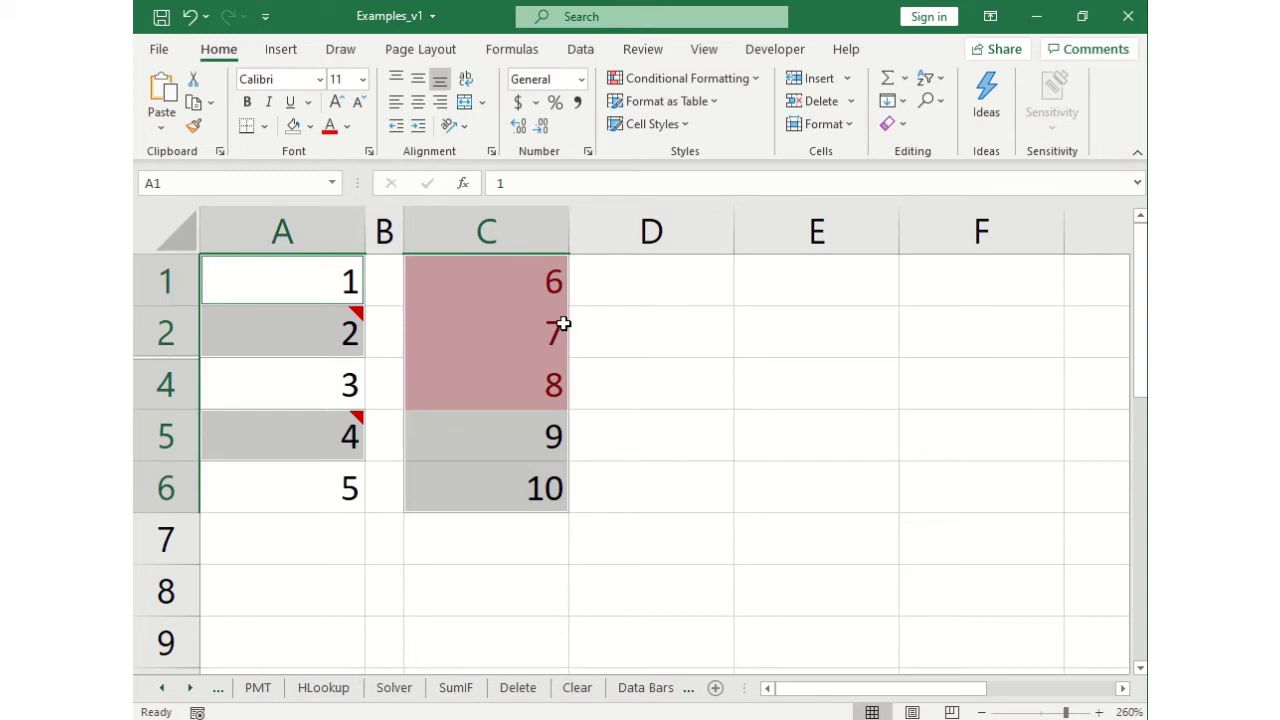
left_click(929, 101)
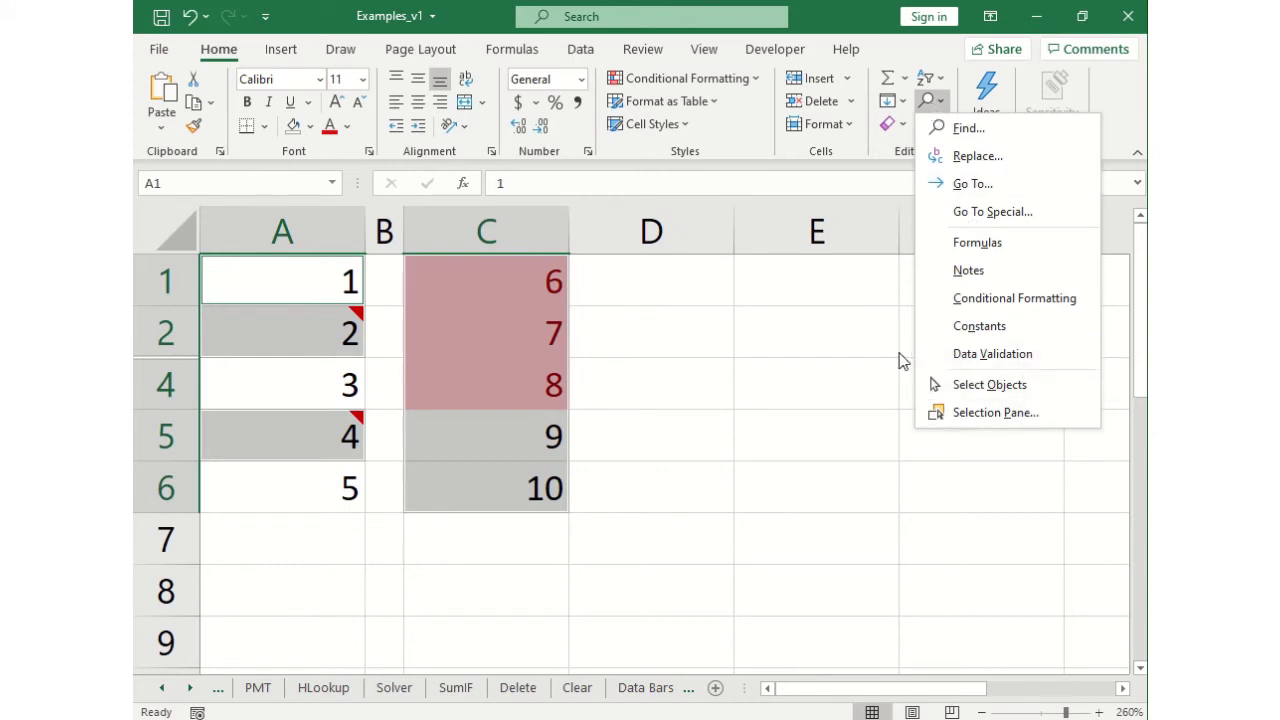
left_click(873, 340)
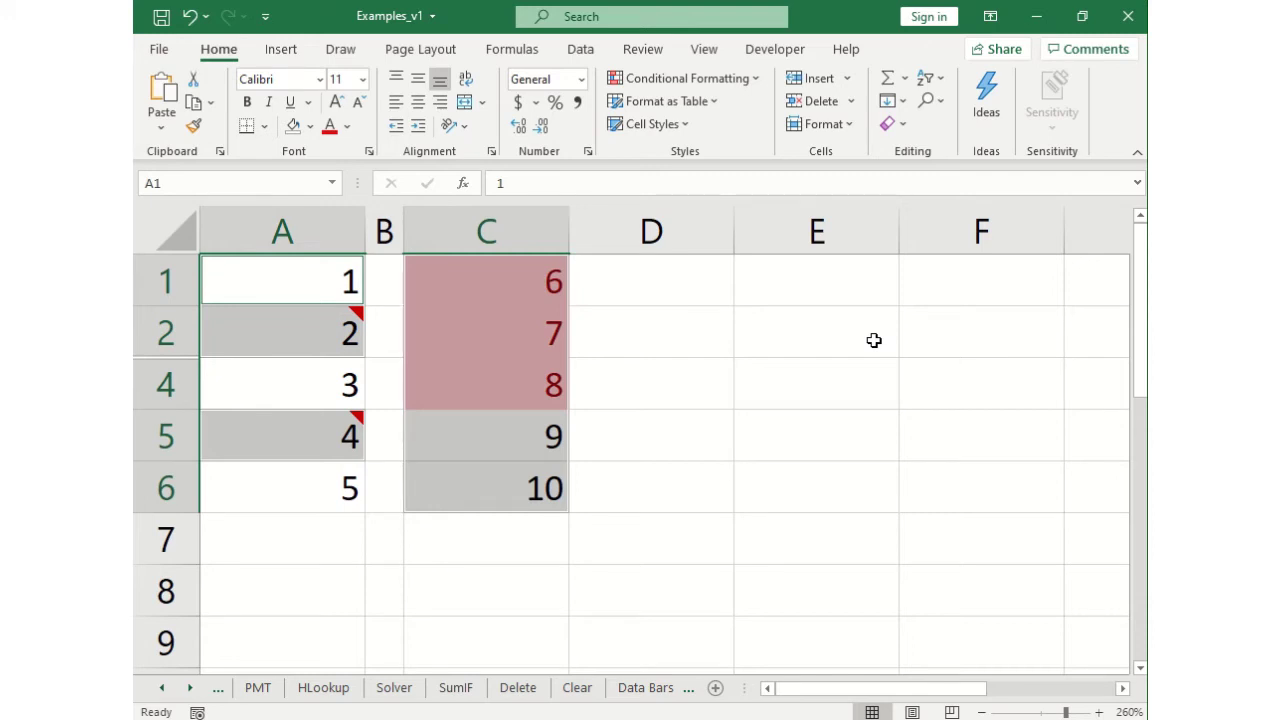
Step: Select every cell with data validation rules via Find & Select
left_click(873, 340)
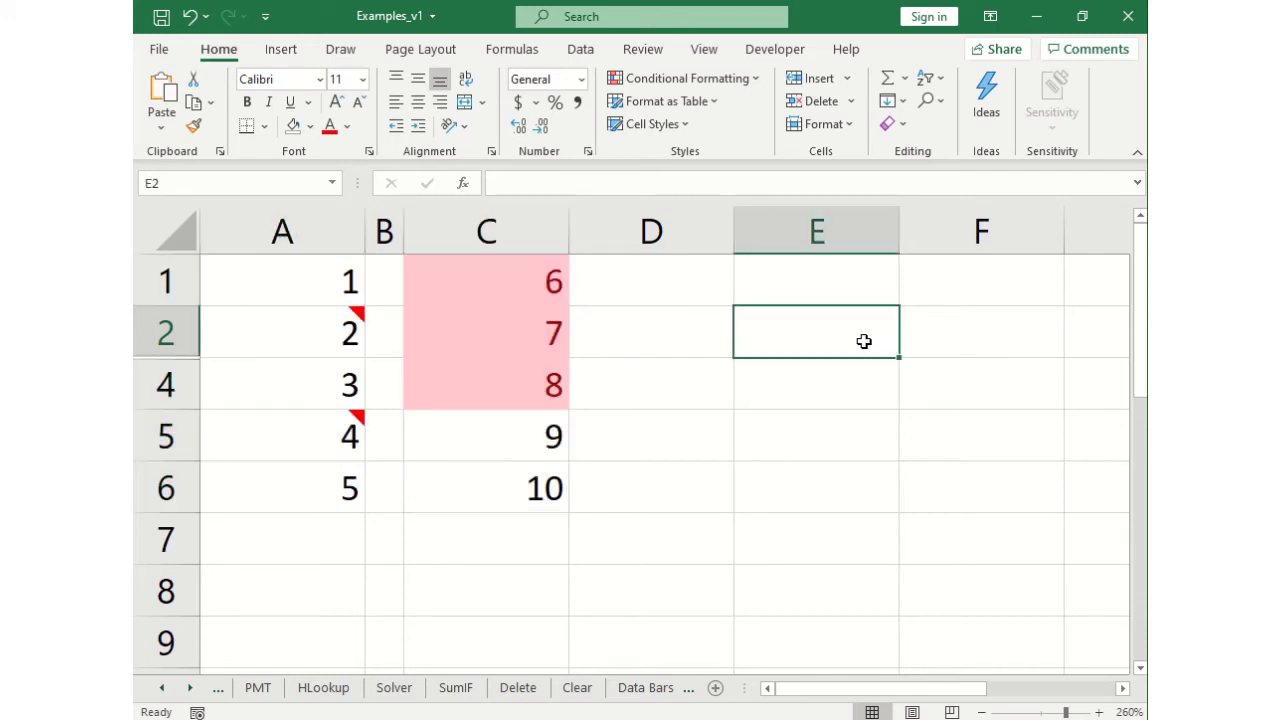
left_click(924, 101)
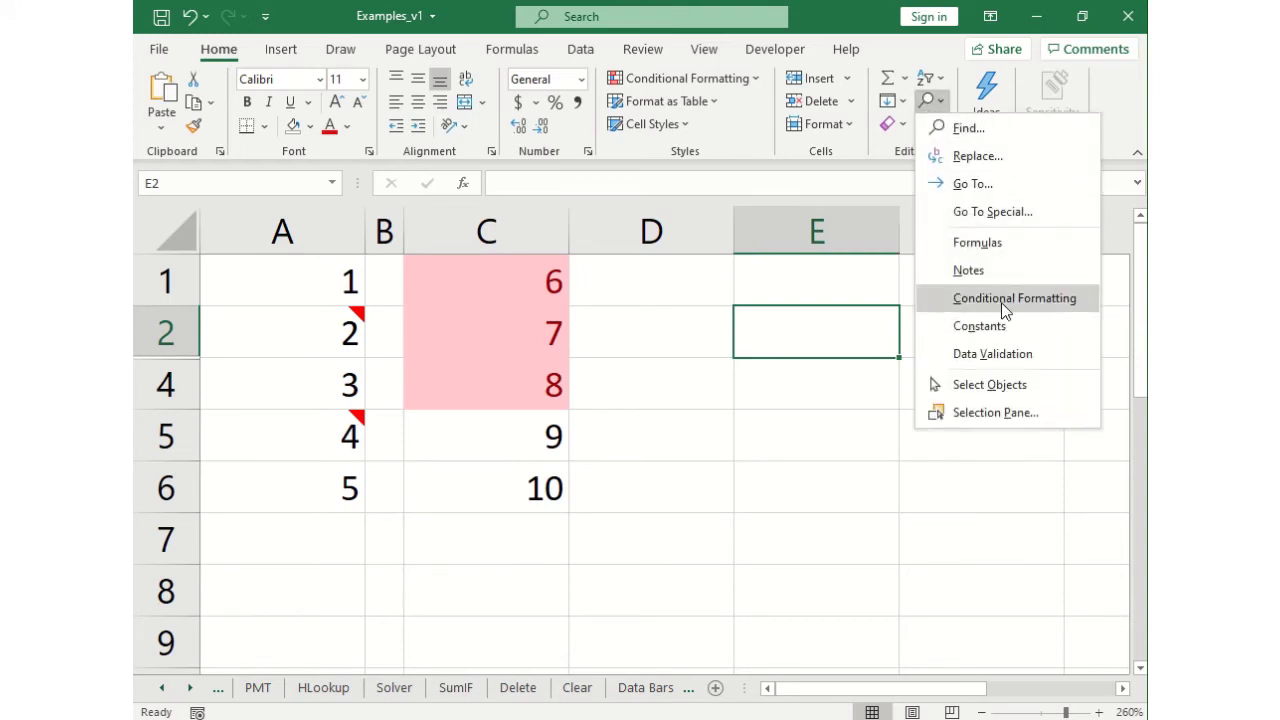
left_click(1010, 358)
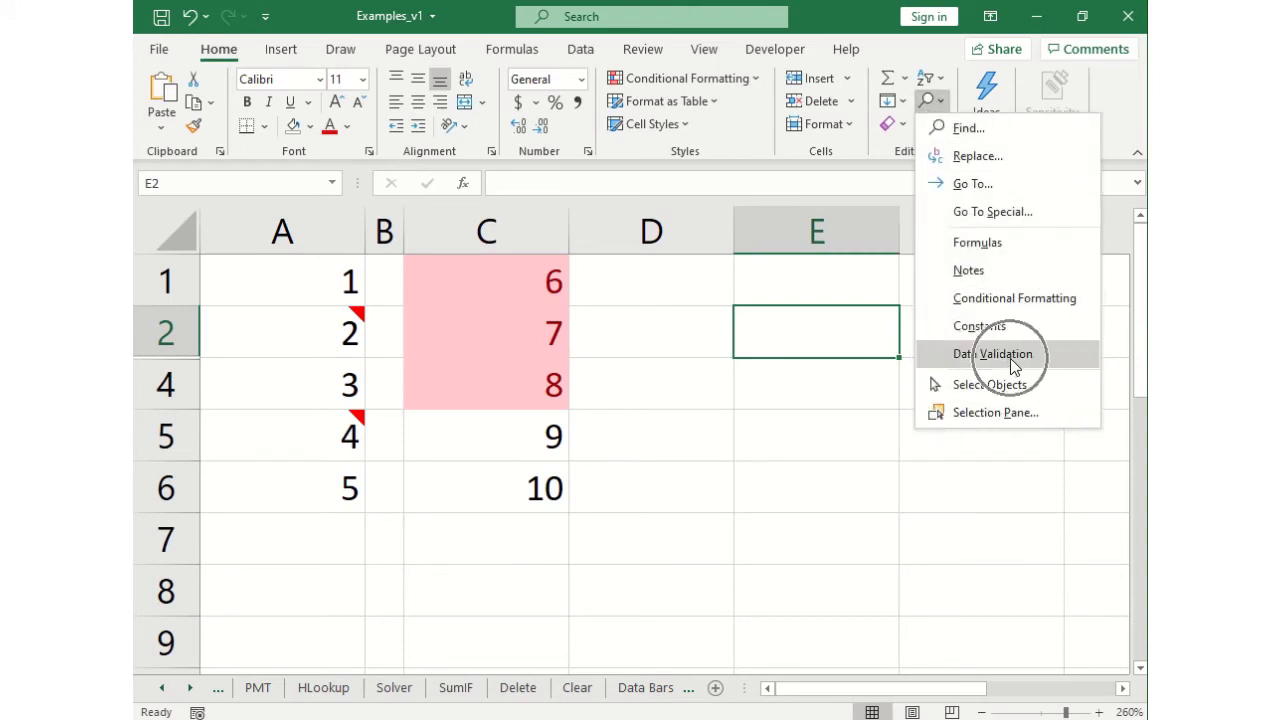
left_click(1010, 354)
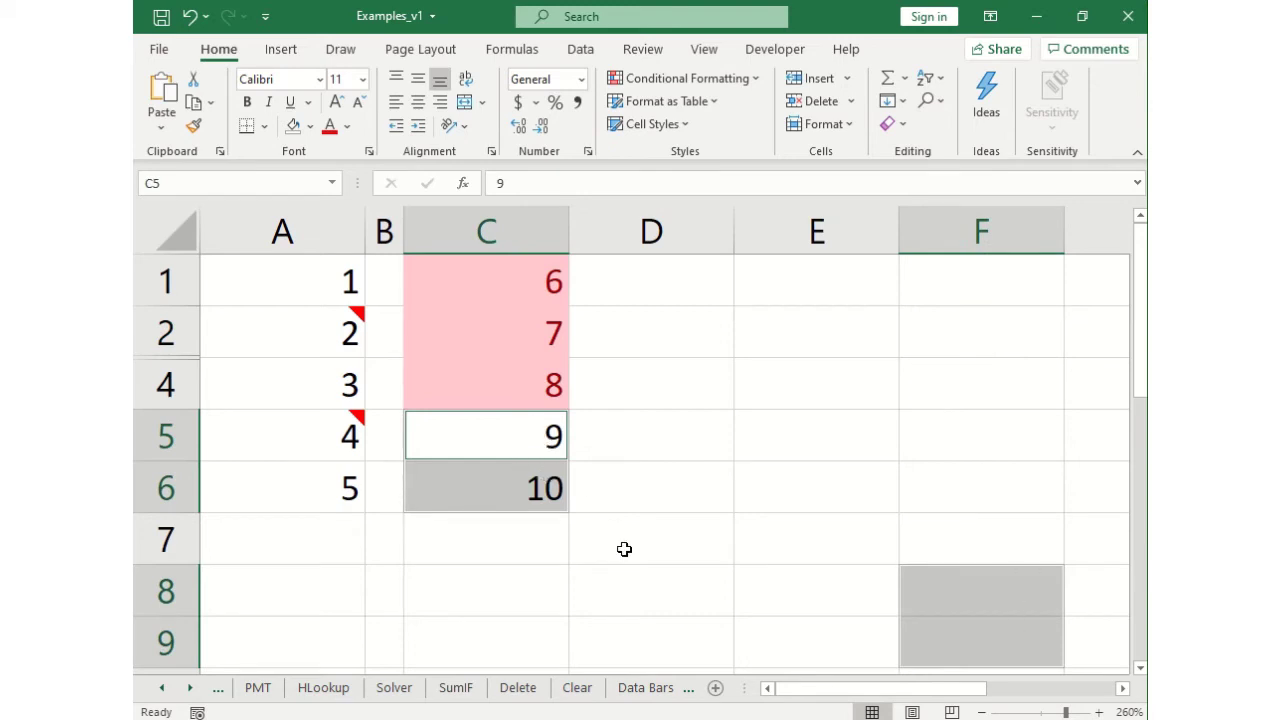
Step: Change C5 from 9 to 1 after the validation rule rejects 0
left_click(526, 450)
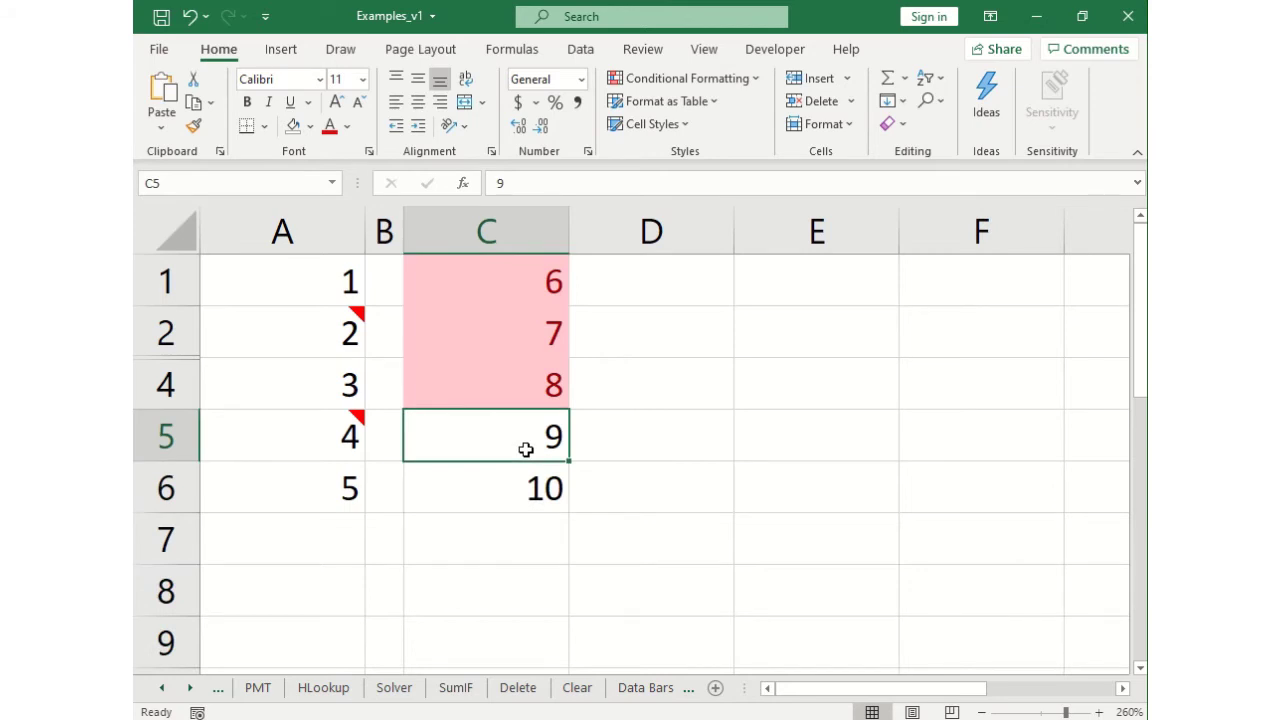
type("0")
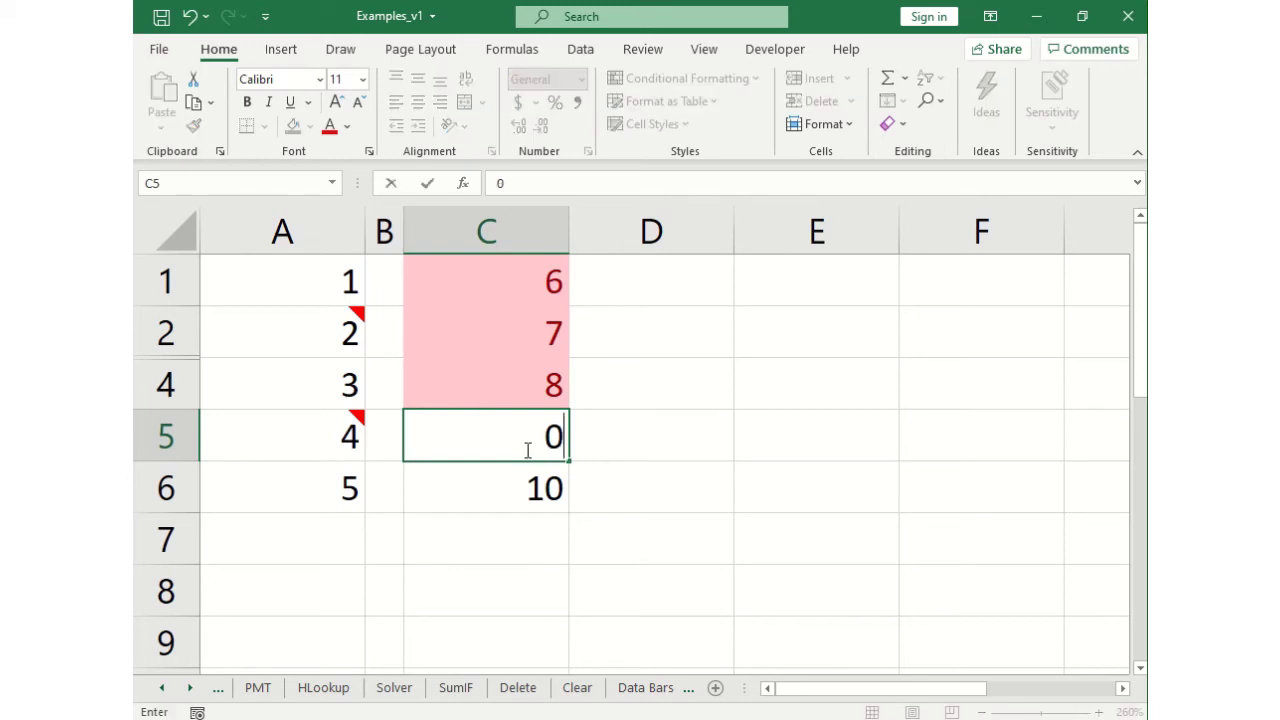
key("Return")
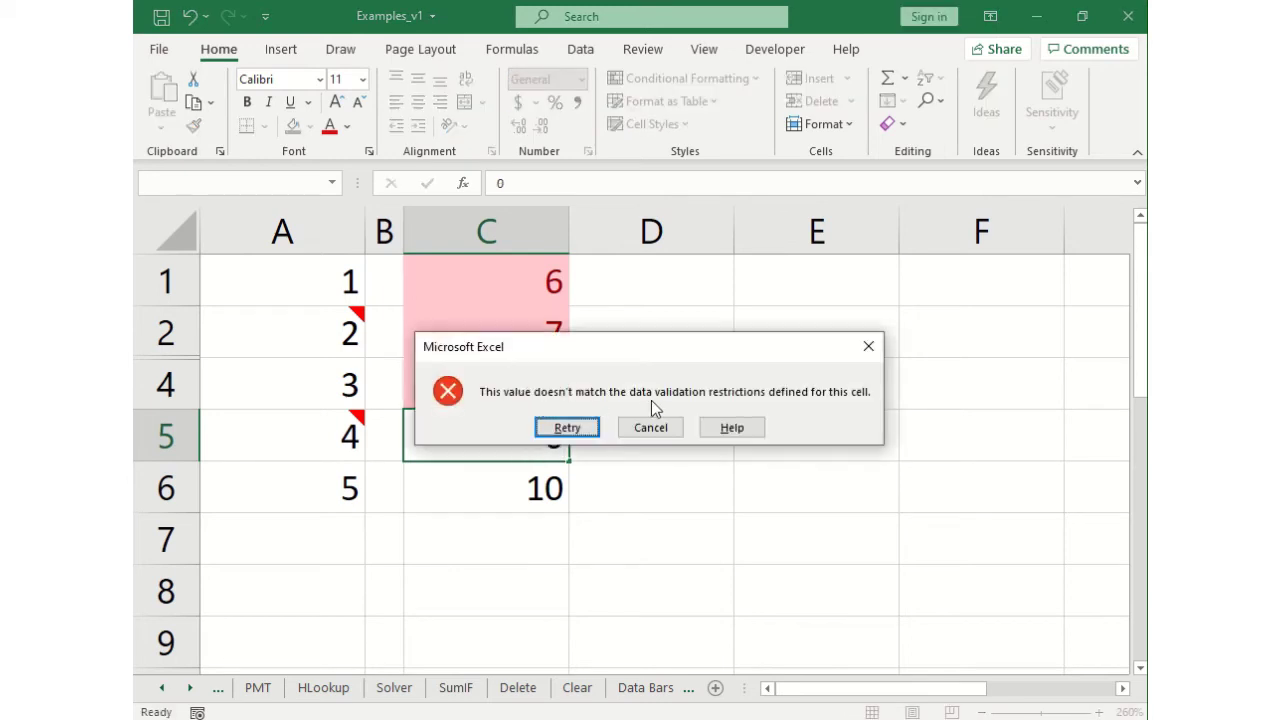
left_click(594, 437)
type("1")
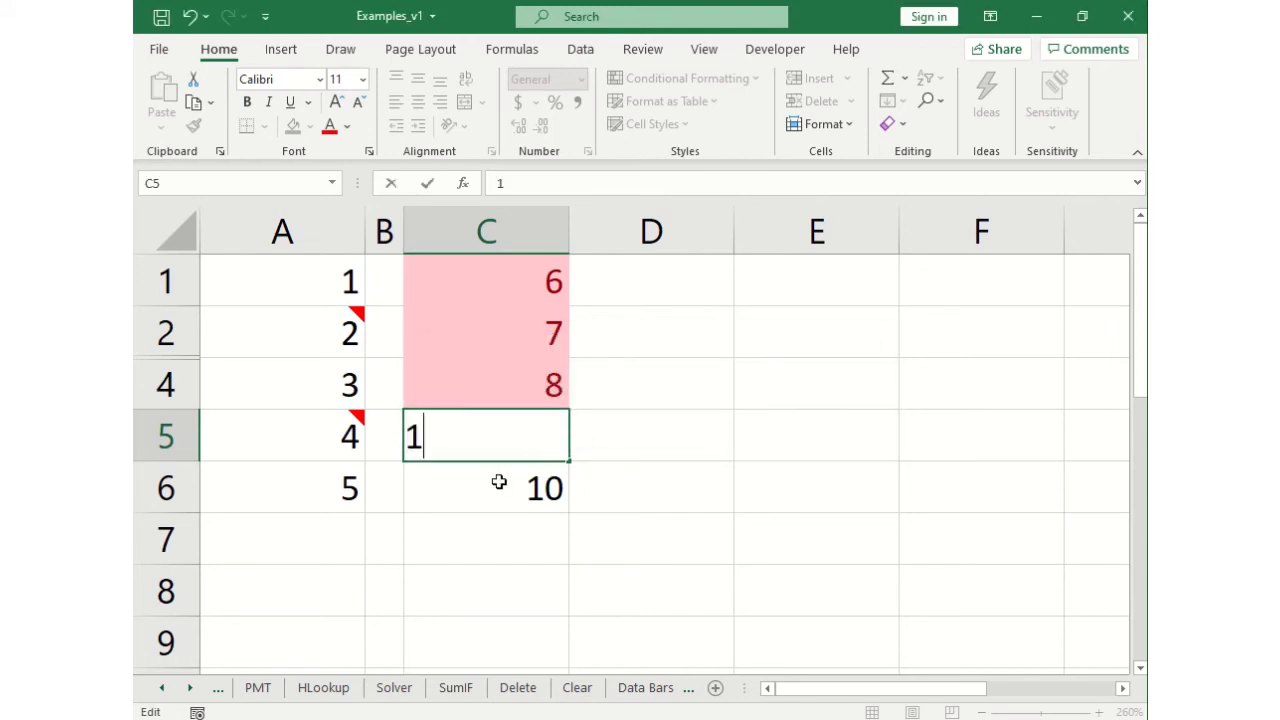
key("Return")
Step: Try 11 in C6, see it rejected, and restore 10
type("11")
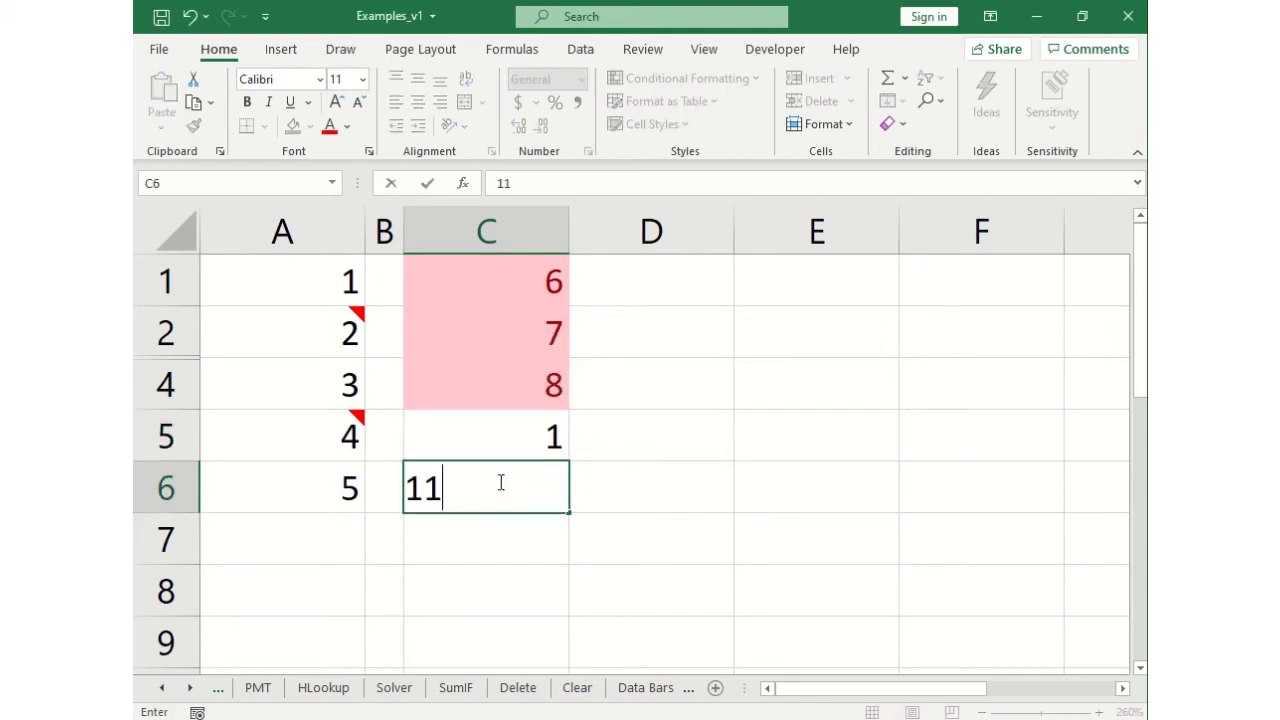
key("Return")
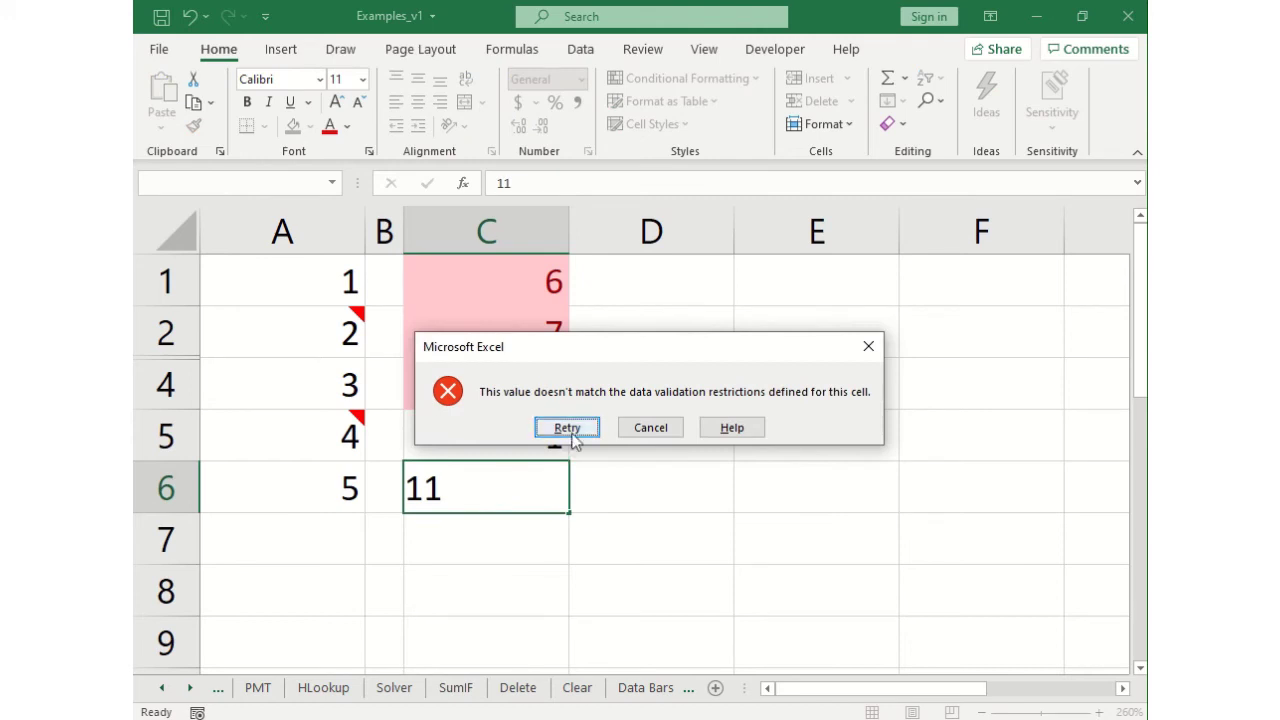
left_click(569, 428)
type("10")
key("Return")
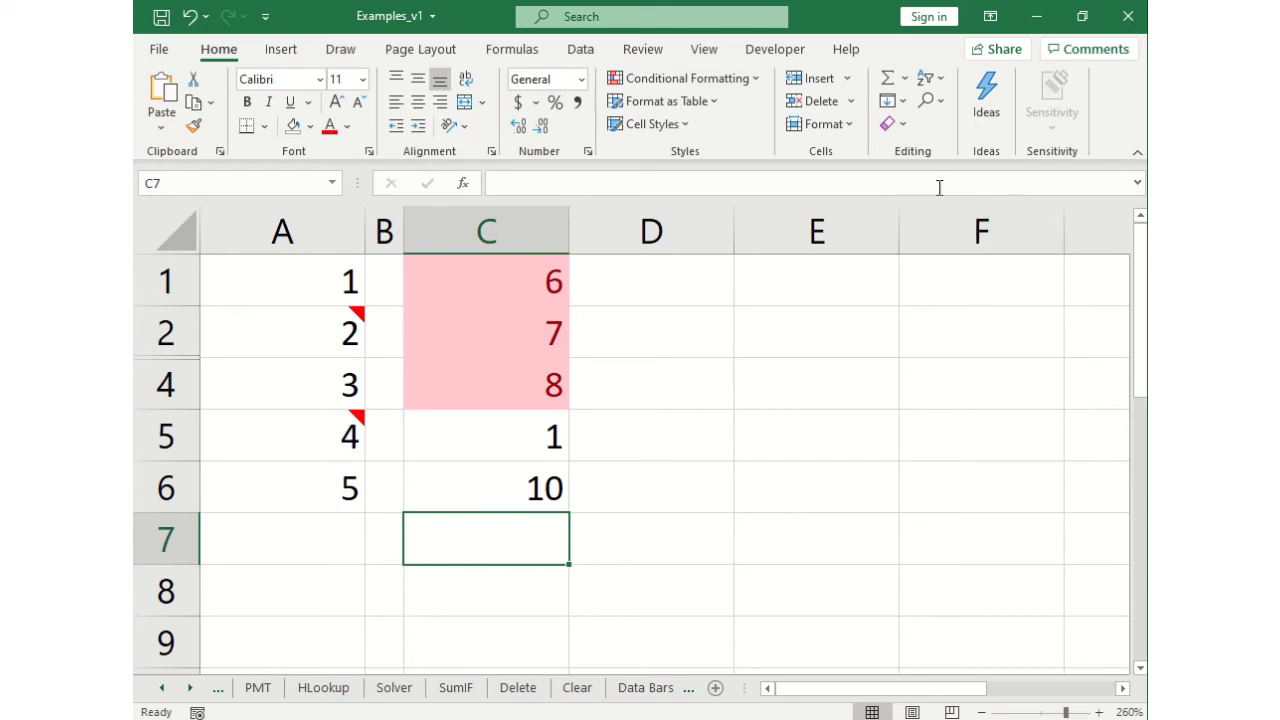
left_click(930, 100)
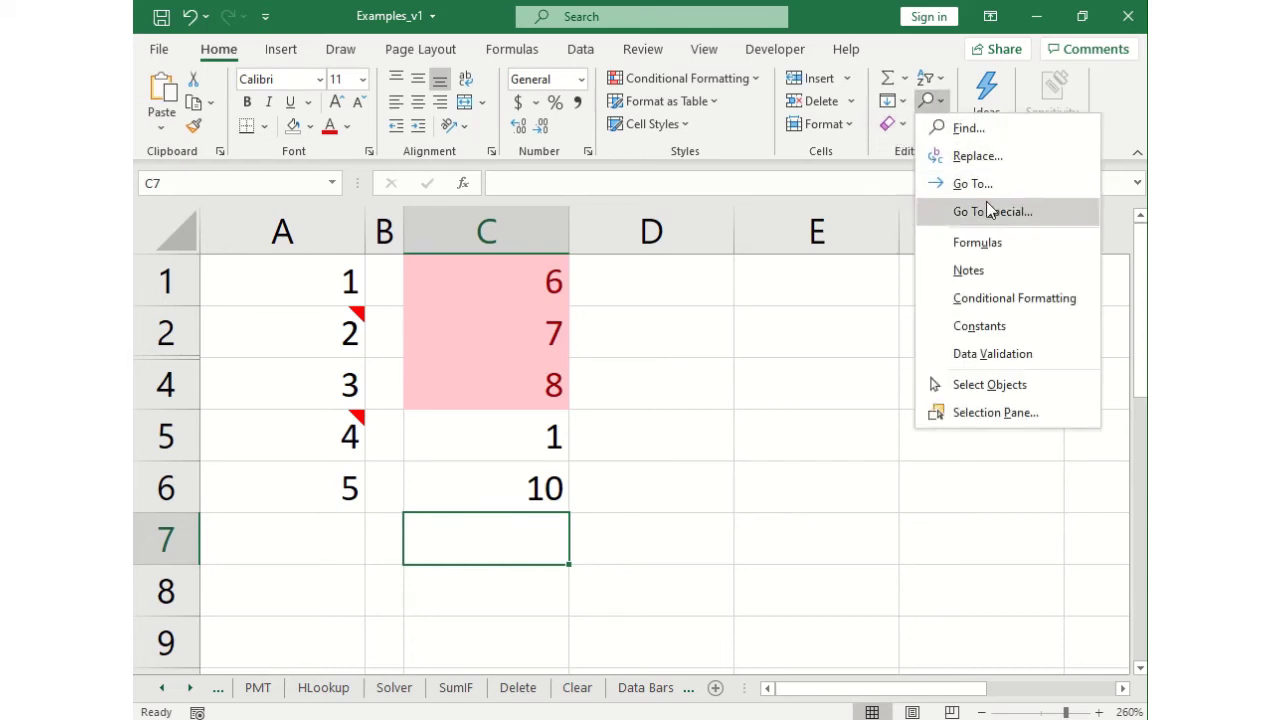
left_click(1005, 355)
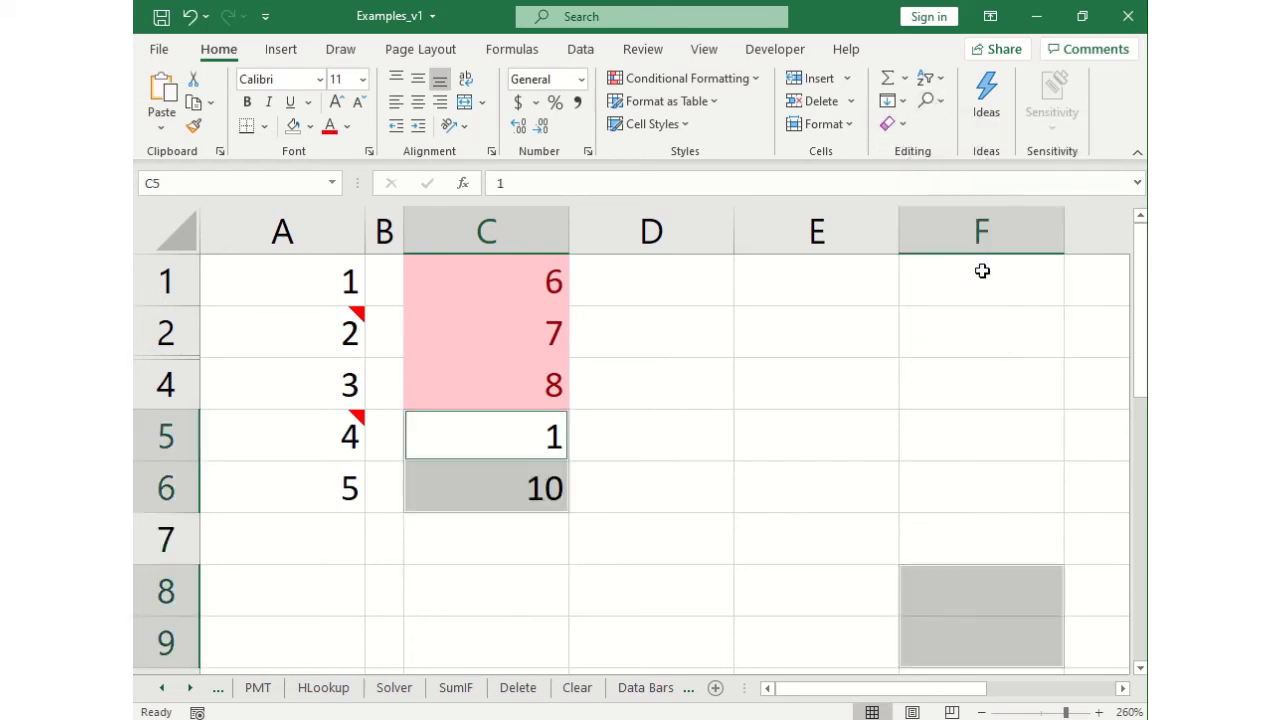
left_click(830, 330)
left_click(930, 101)
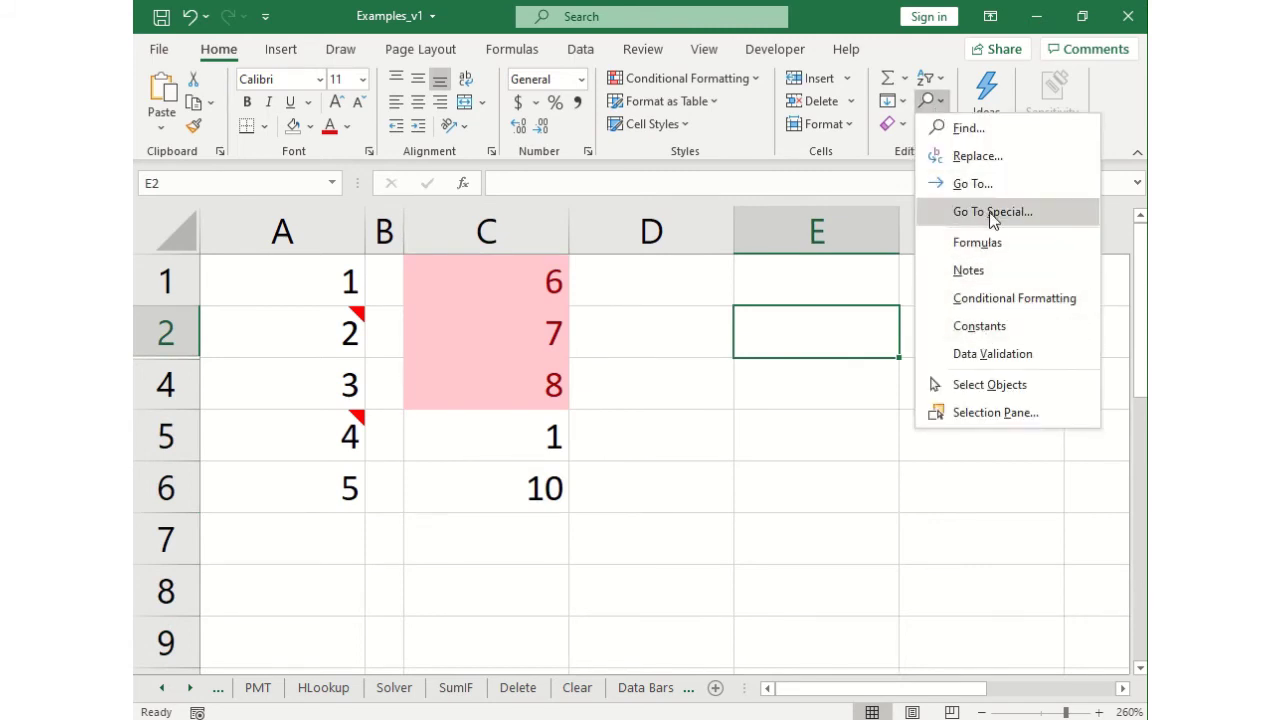
left_click(727, 280)
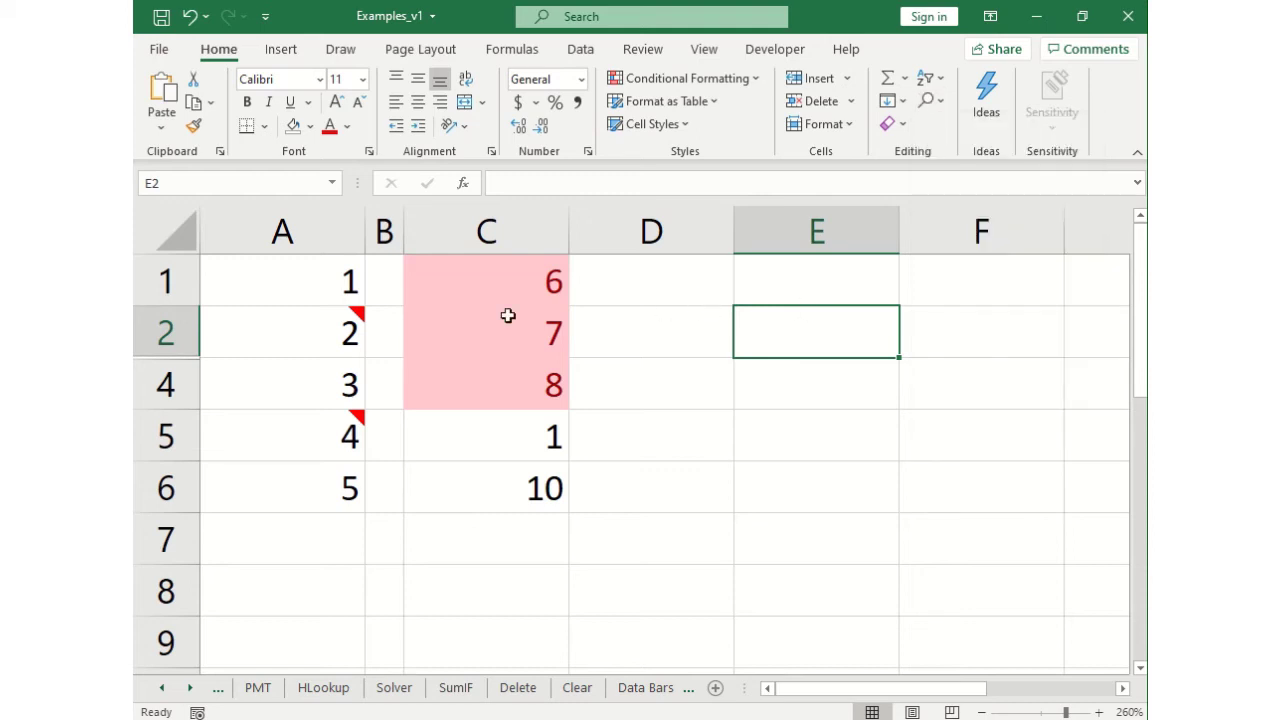
Step: Copy A1:C6, paste at E4, and check that hidden row 3's abc and xyz came along
left_click_drag(338, 281, 488, 500)
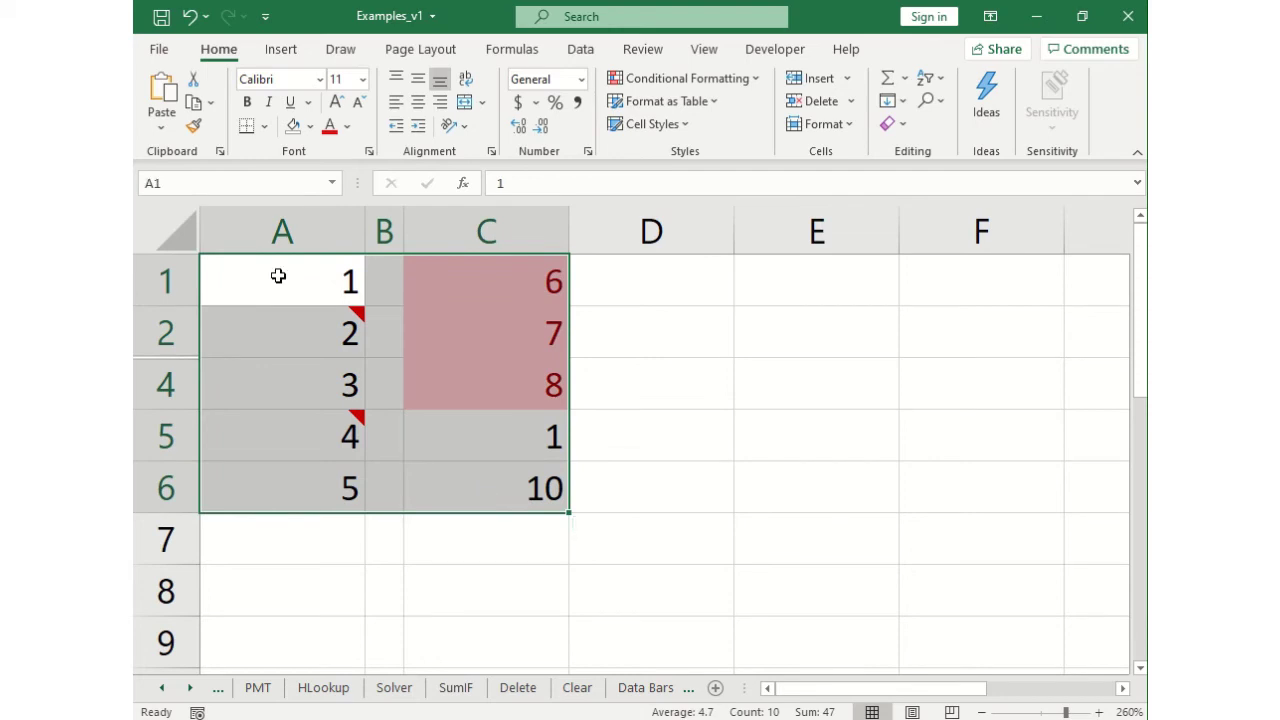
mouse_move(278, 276)
left_mouse_down()
mouse_move(428, 400)
mouse_move(474, 486)
left_mouse_up()
left_click_drag(280, 277, 471, 500)
key("ctrl+c")
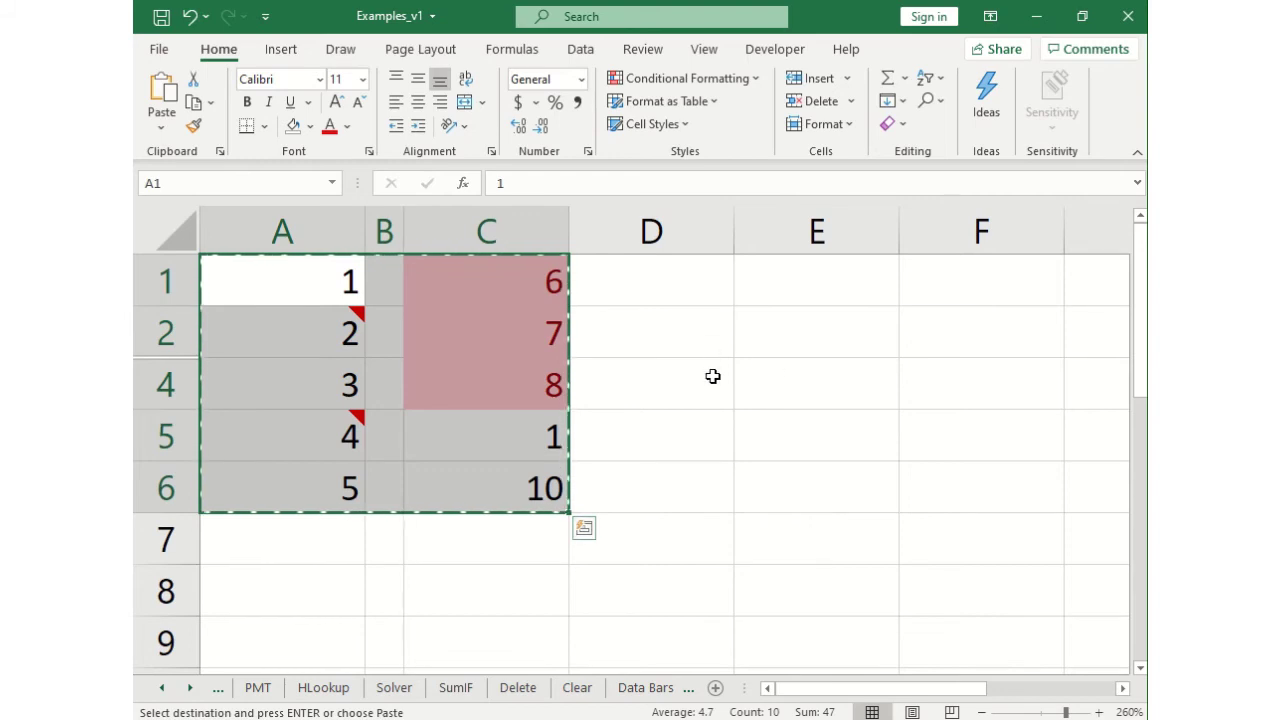
left_click(773, 376)
key("ctrl+v")
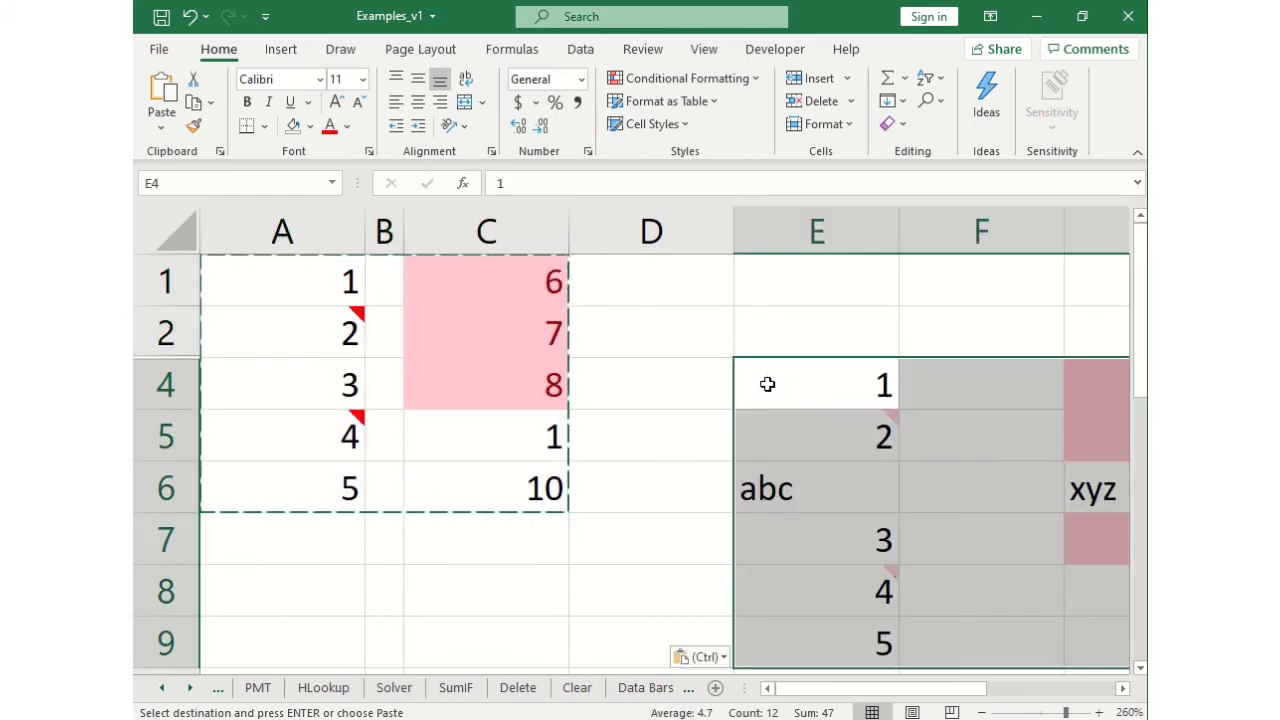
left_click(828, 489)
left_click(1074, 490)
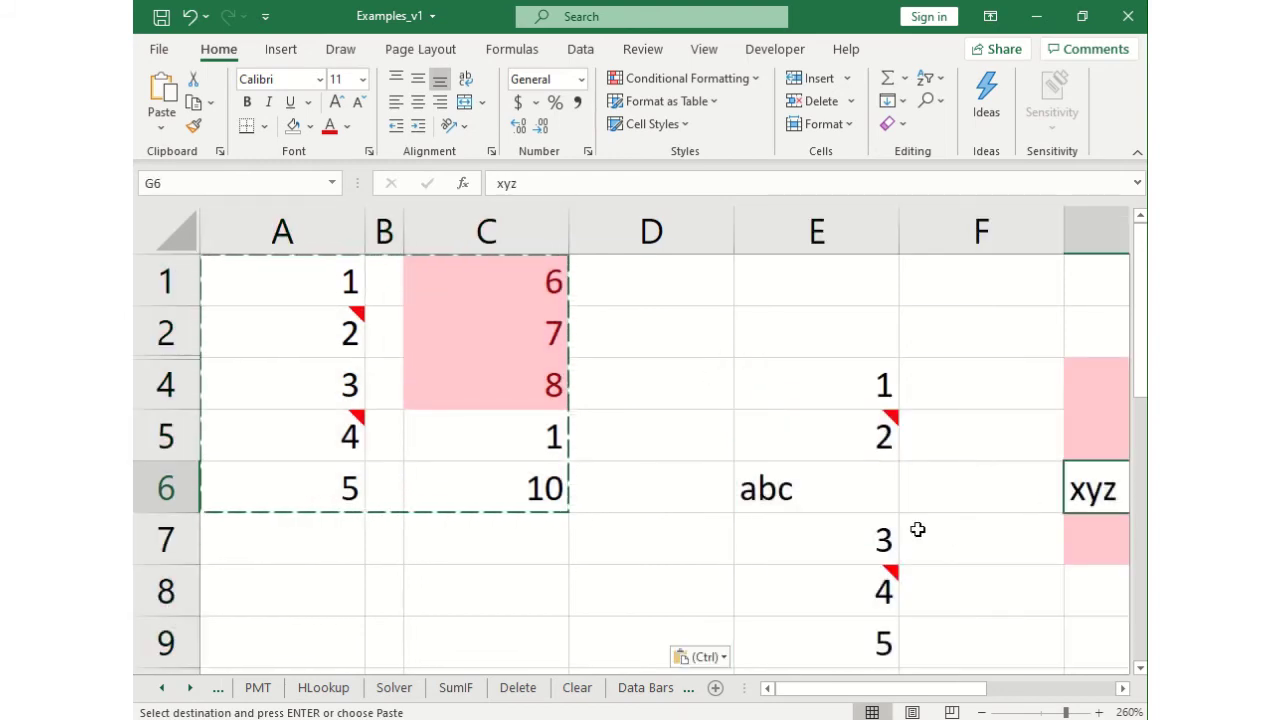
left_click(838, 501)
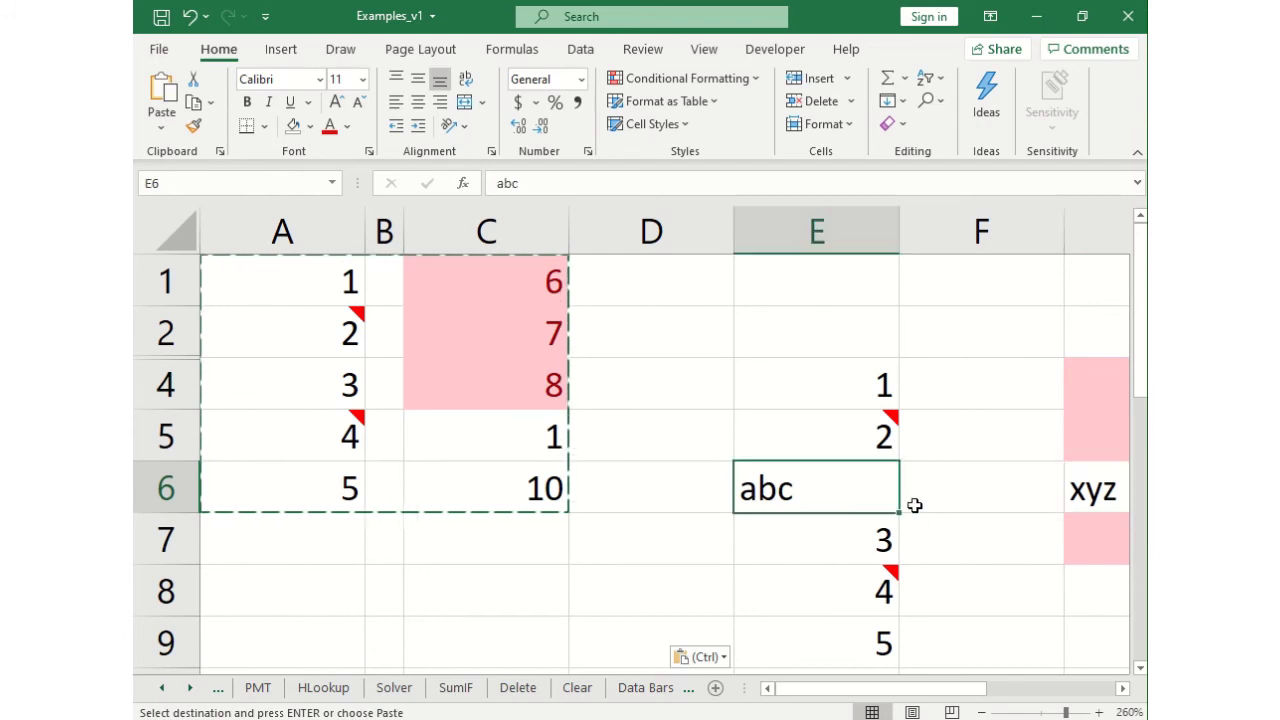
Step: Delete columns E through G to remove the trial paste, then select A4
left_click(1072, 490)
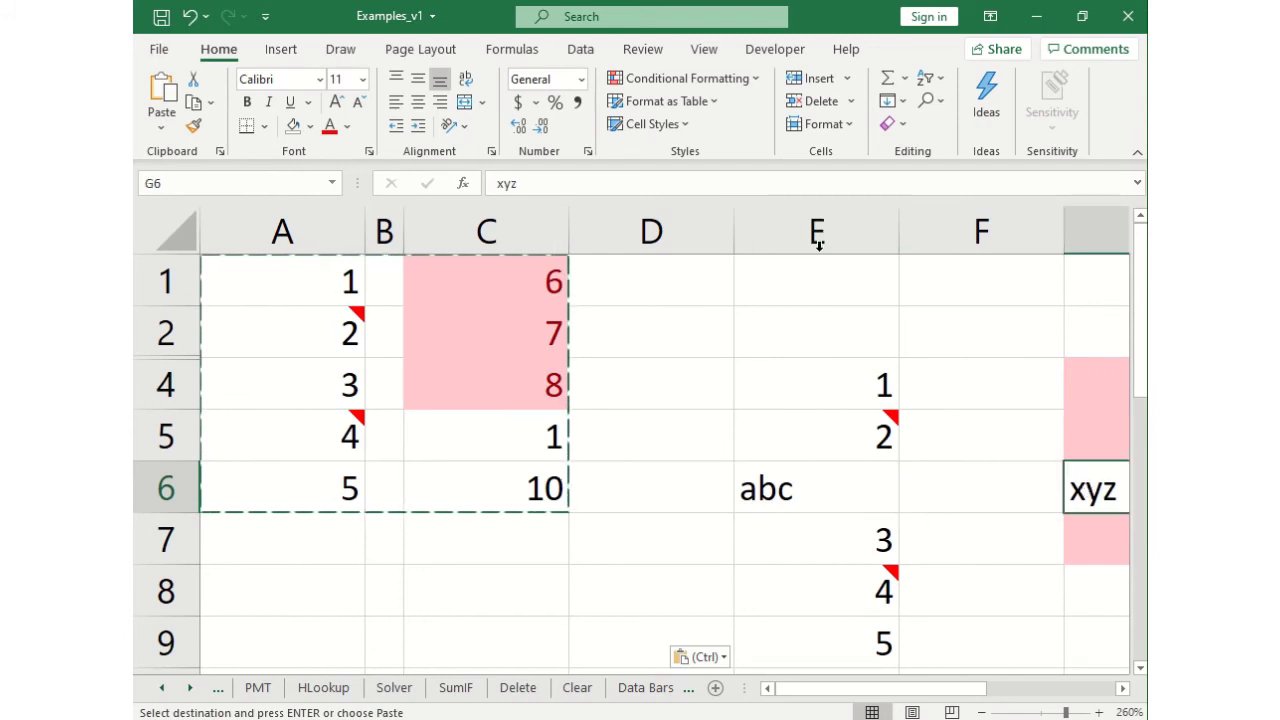
mouse_move(817, 240)
left_mouse_down()
mouse_move(981, 249)
mouse_move(775, 232)
left_mouse_up()
right_click(778, 232)
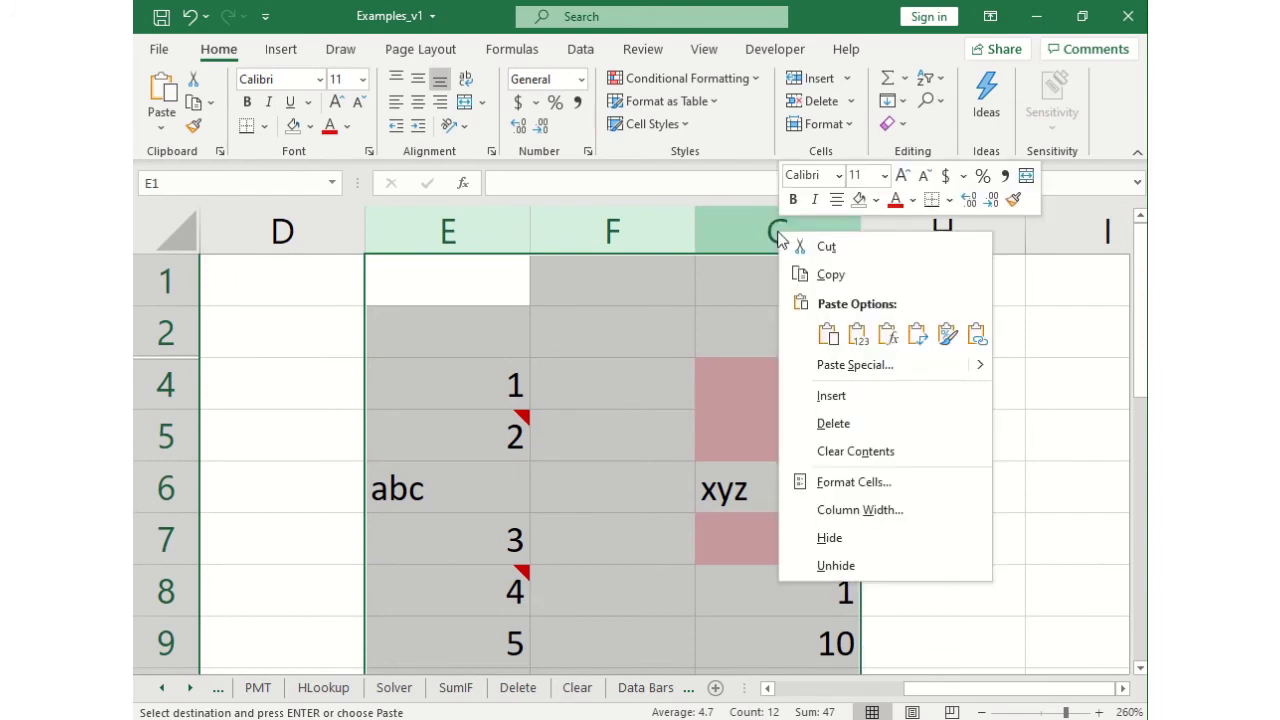
left_click(870, 428)
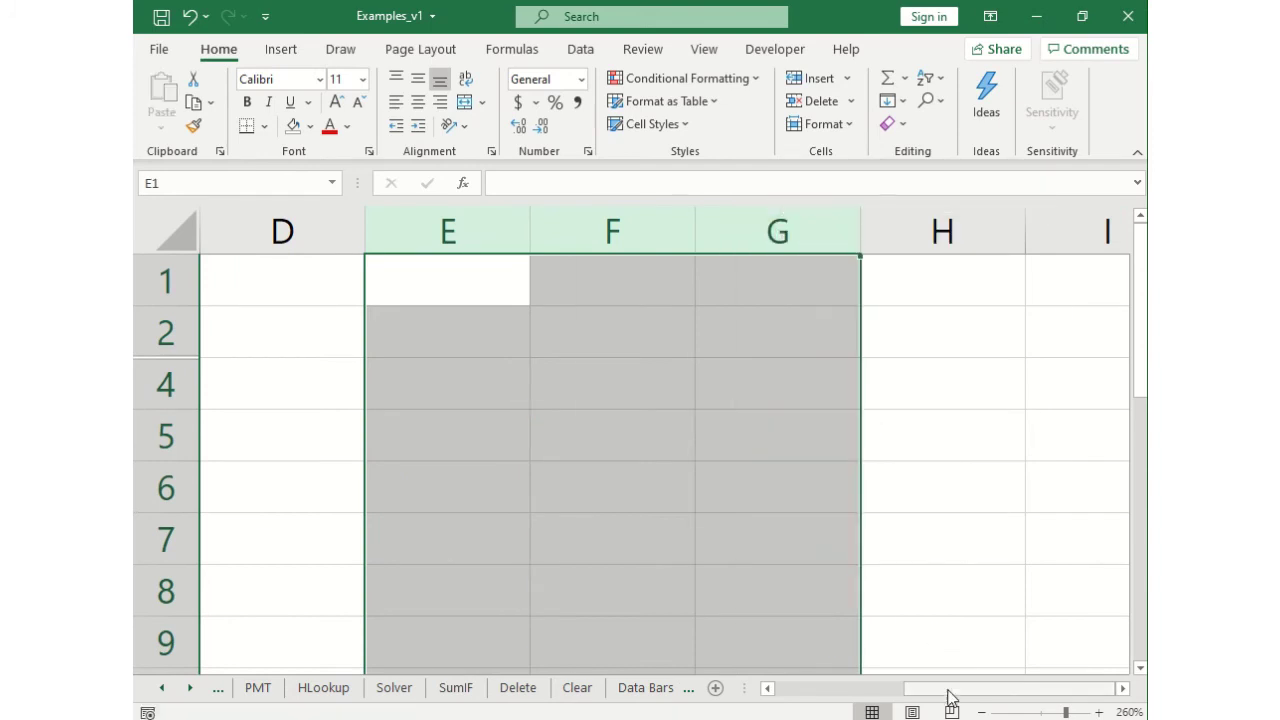
left_click_drag(948, 690, 712, 692)
left_click(314, 378)
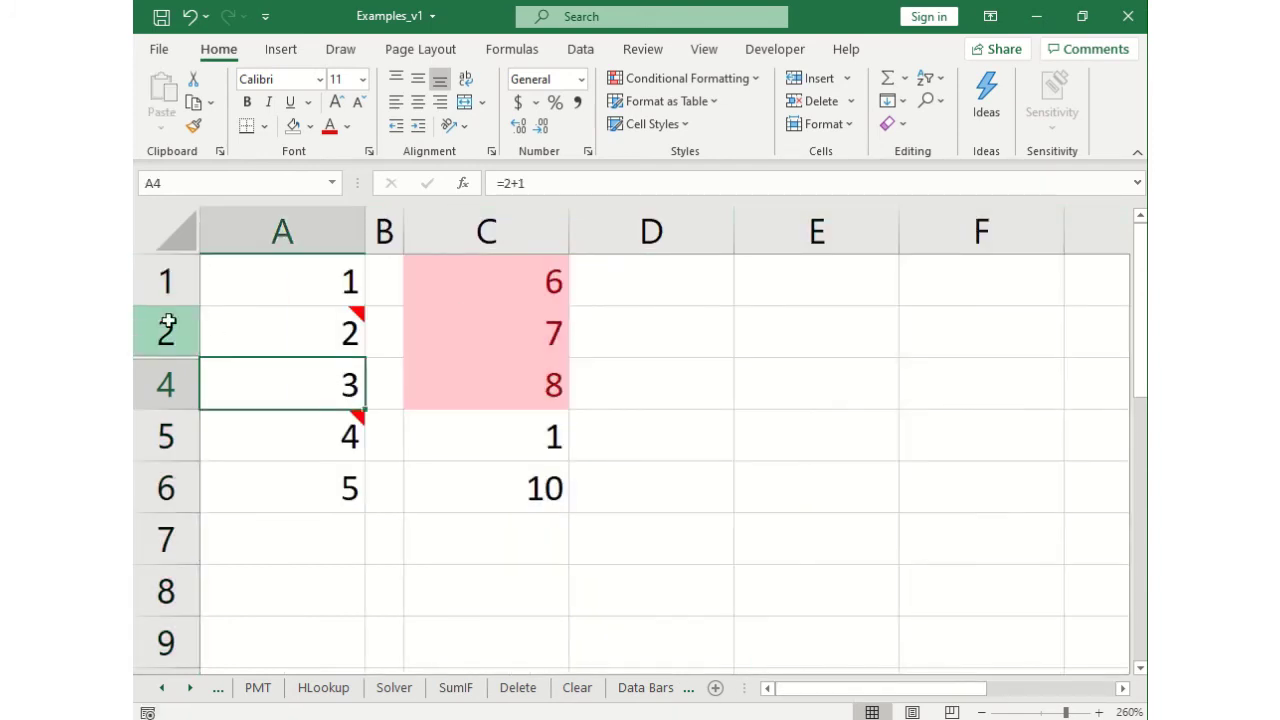
left_click(168, 322)
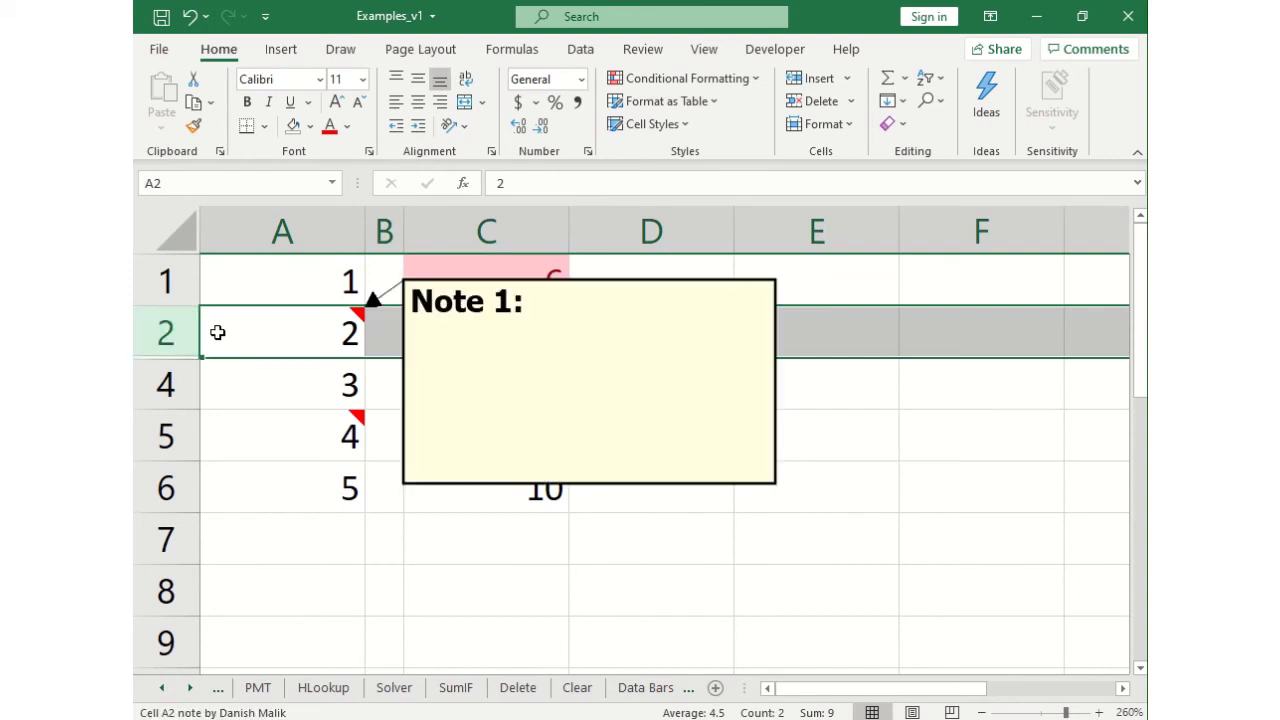
left_click(167, 383, "shift")
right_click(167, 383)
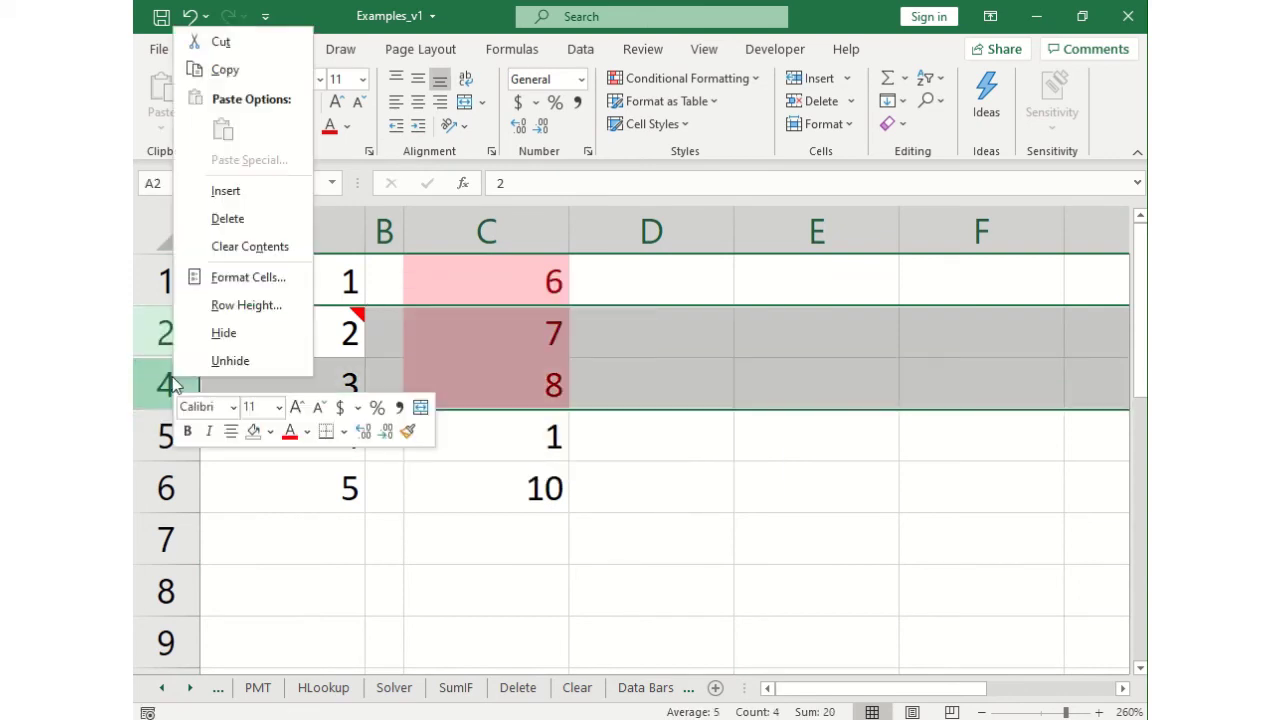
left_click(234, 362)
left_click(342, 386)
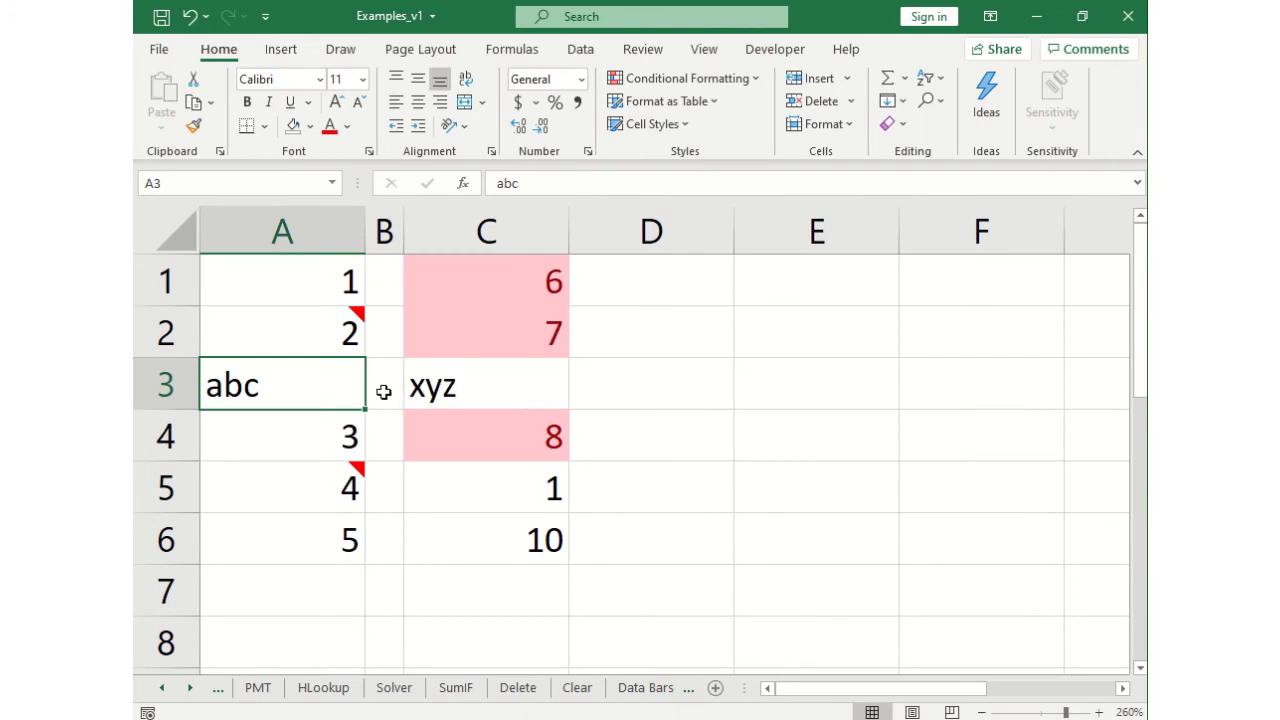
left_click(162, 383)
right_click(164, 384)
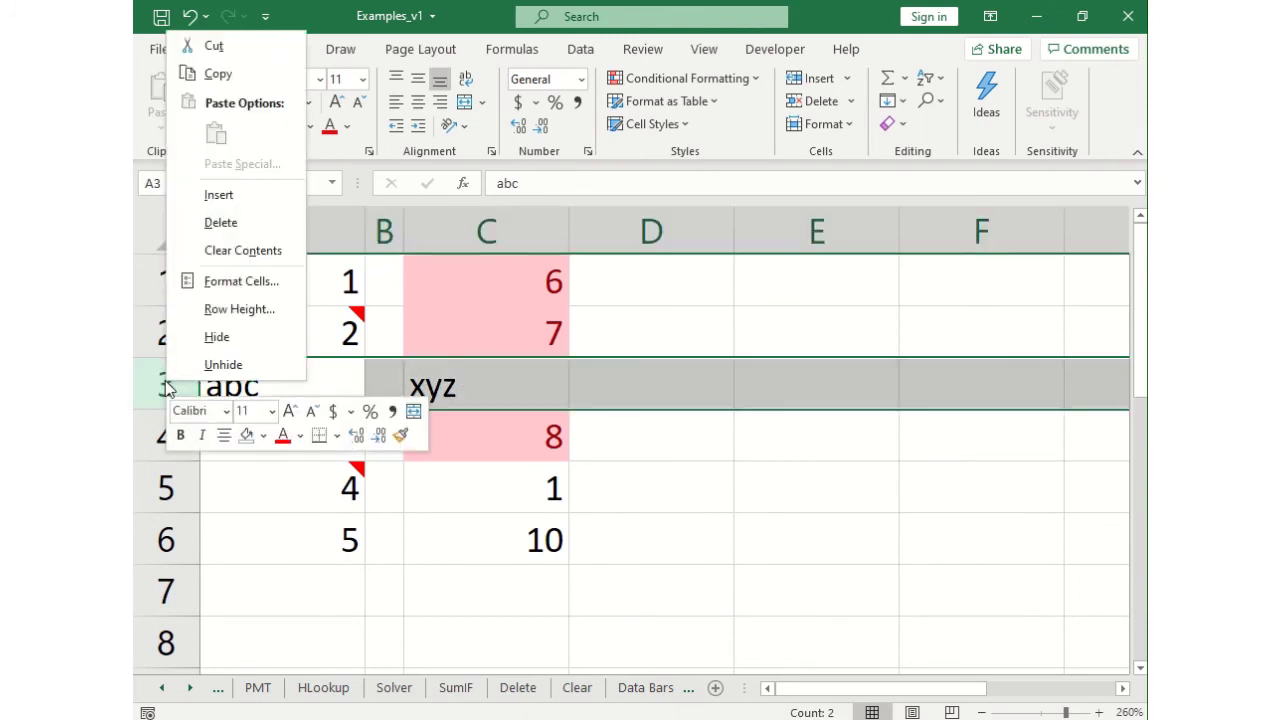
left_click(200, 338)
left_click_drag(263, 294, 583, 526)
left_click(523, 517)
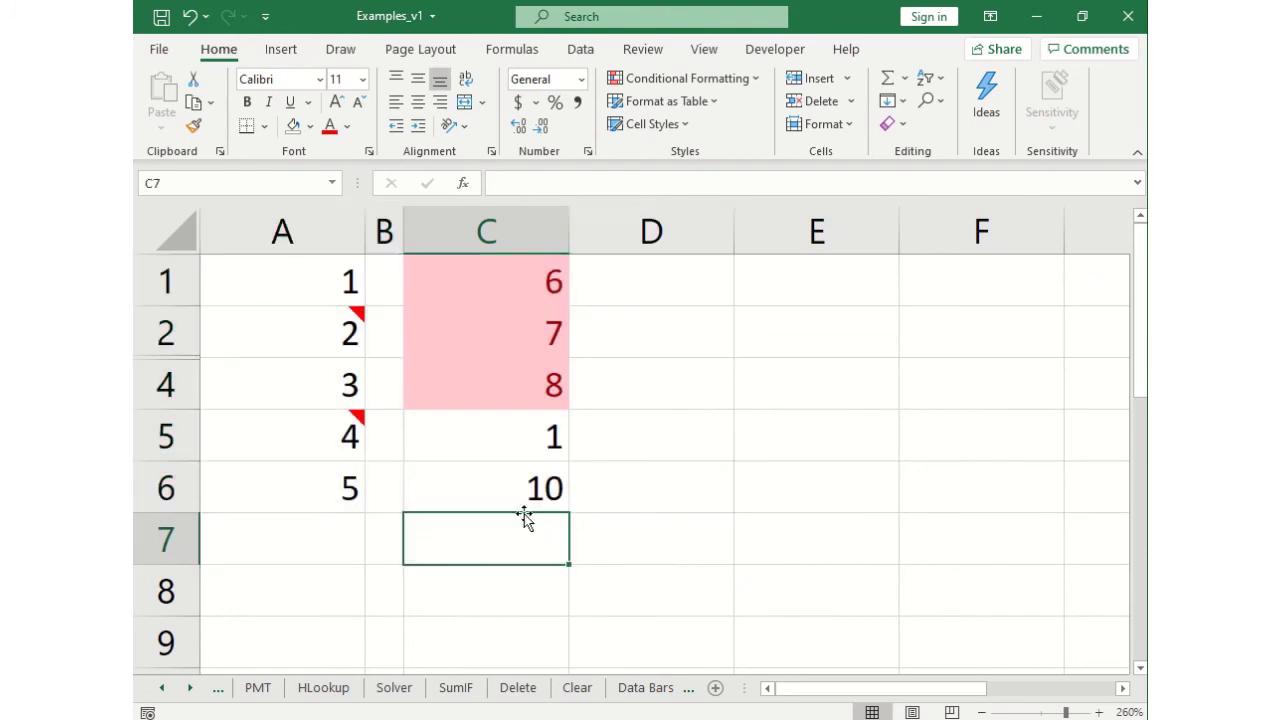
Step: Select the data range A1:C6
left_click_drag(327, 289, 502, 487)
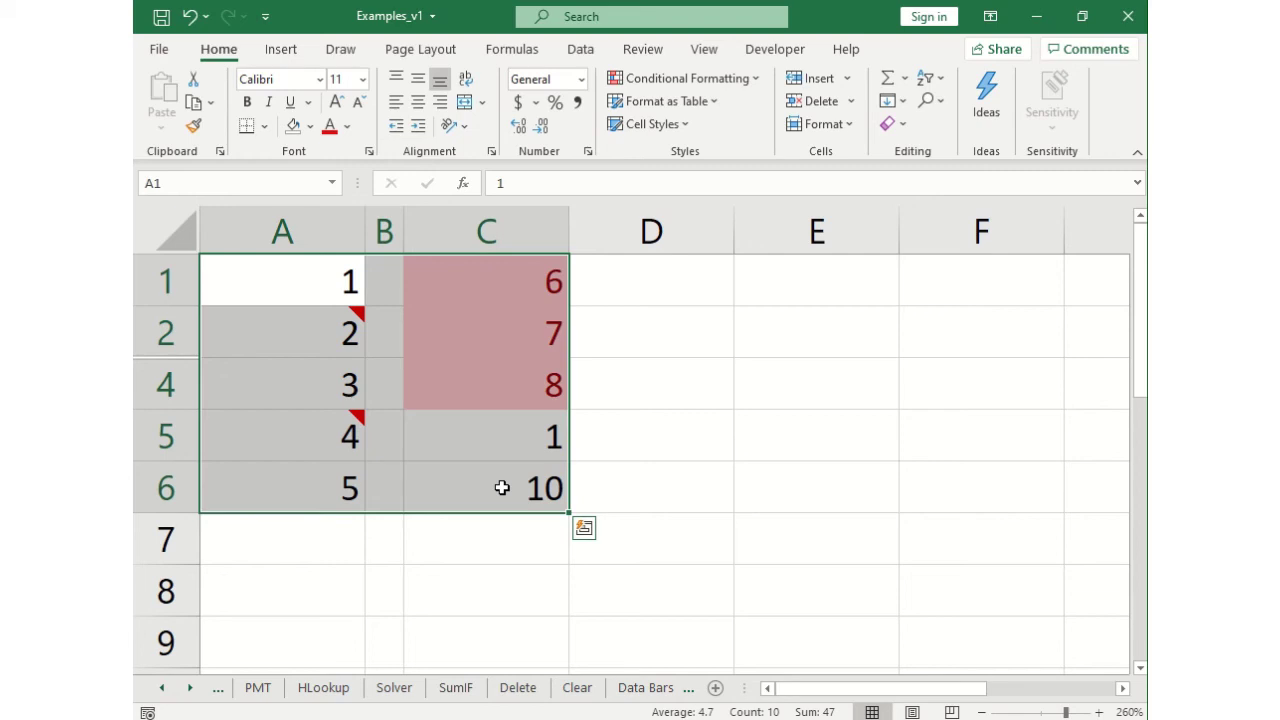
left_click(303, 289)
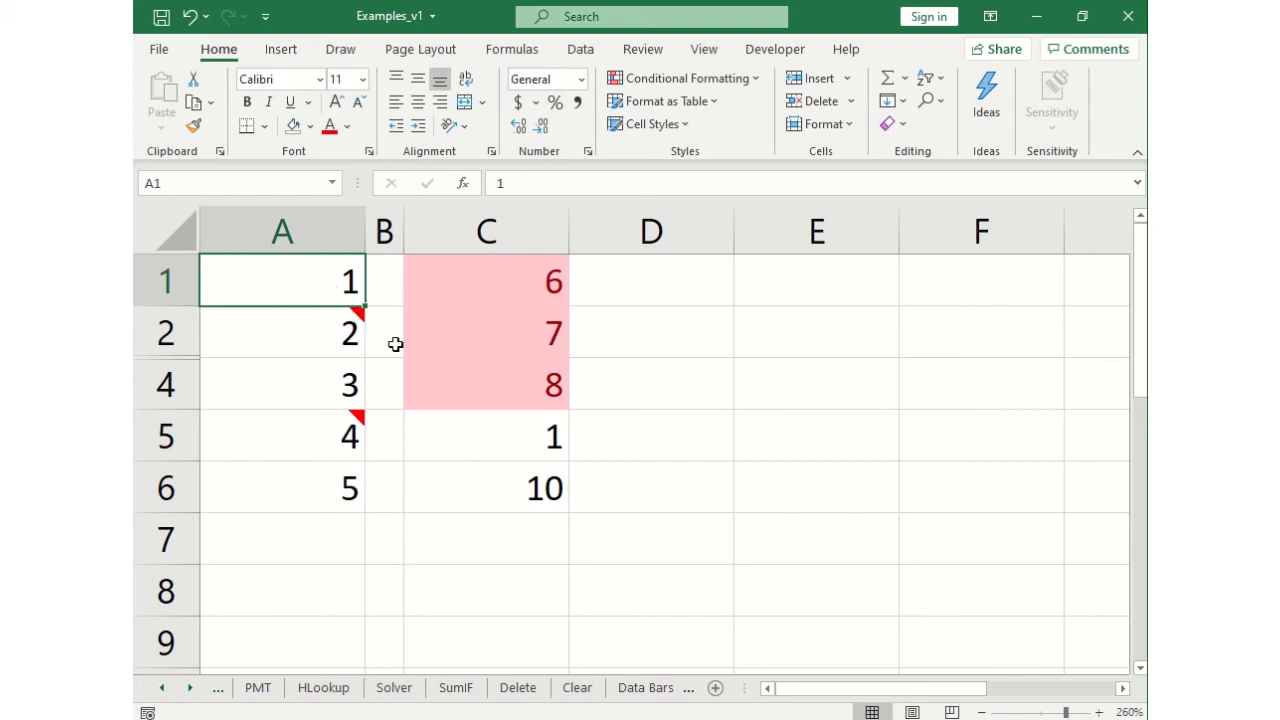
left_click(490, 490, "shift")
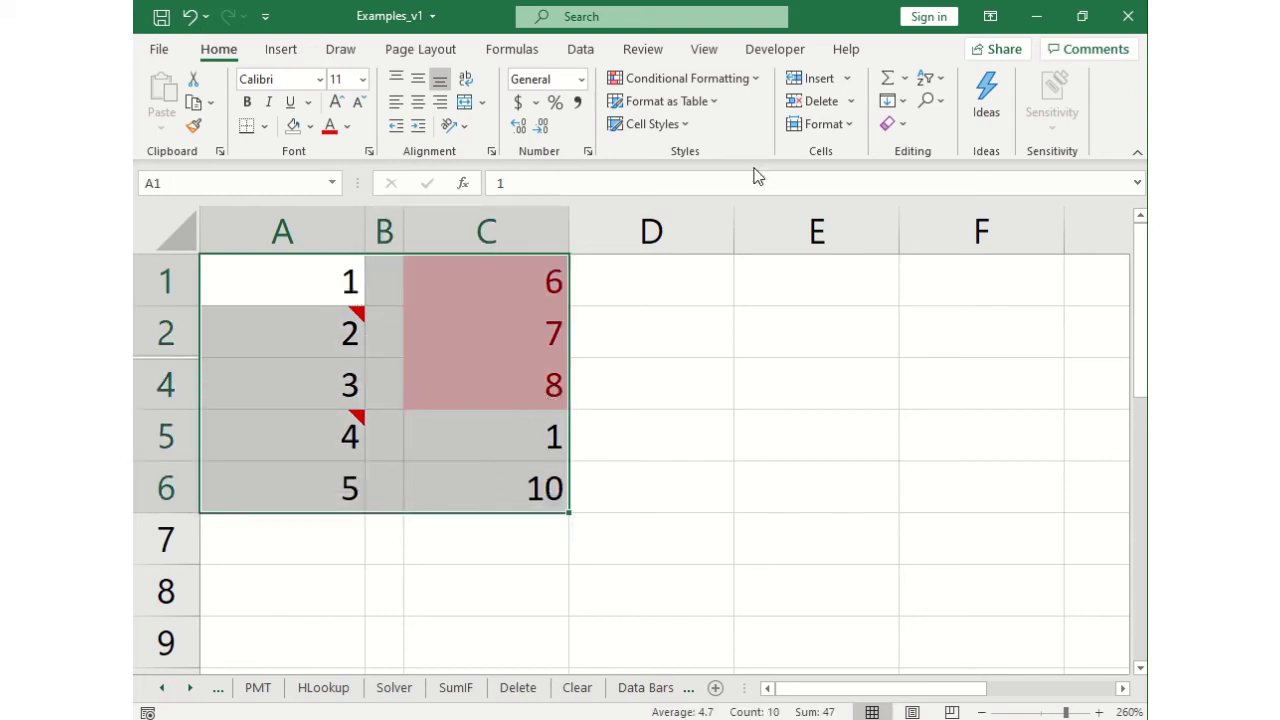
left_click_drag(322, 287, 521, 489)
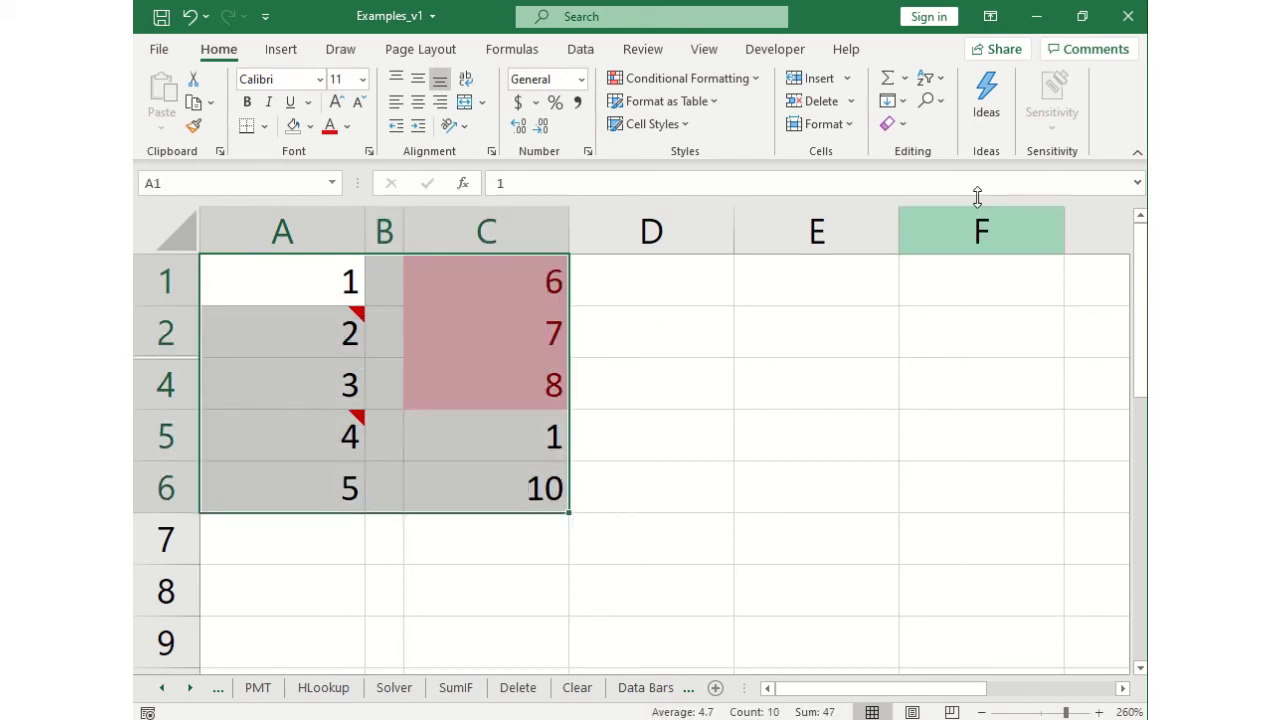
Step: Narrow the selection to visible cells only with Go To Special
left_click(938, 108)
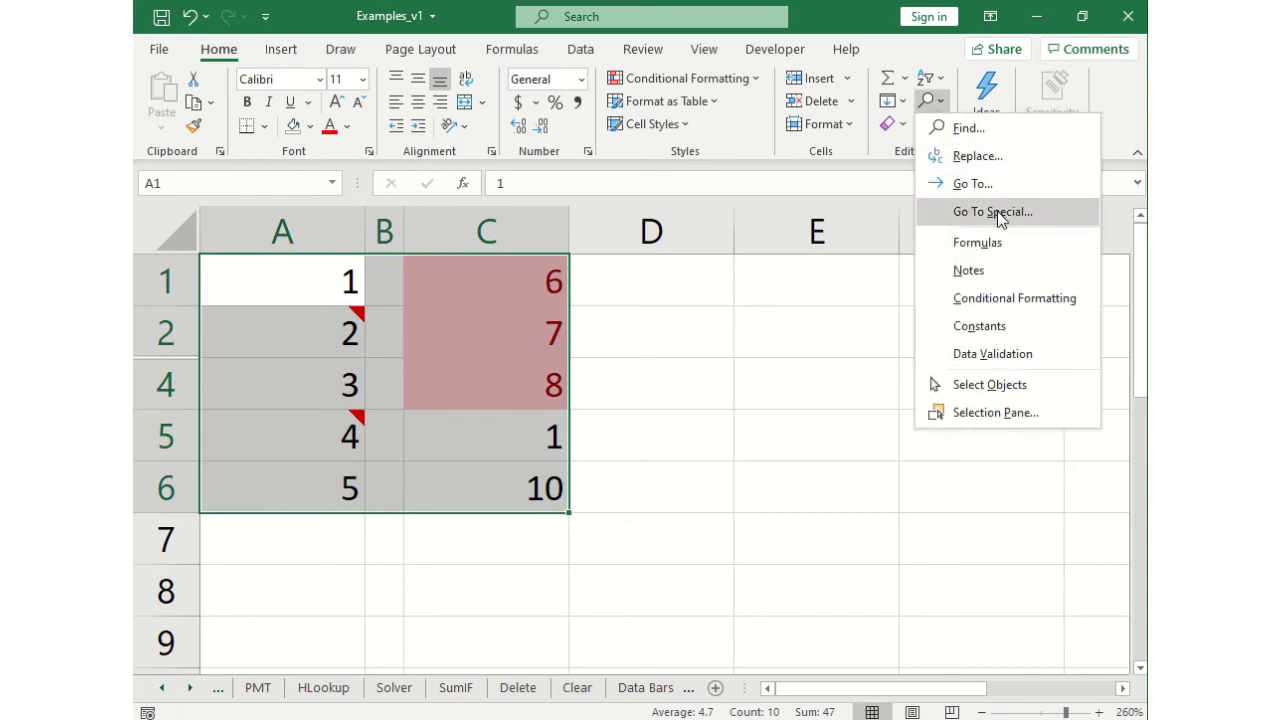
left_click(997, 211)
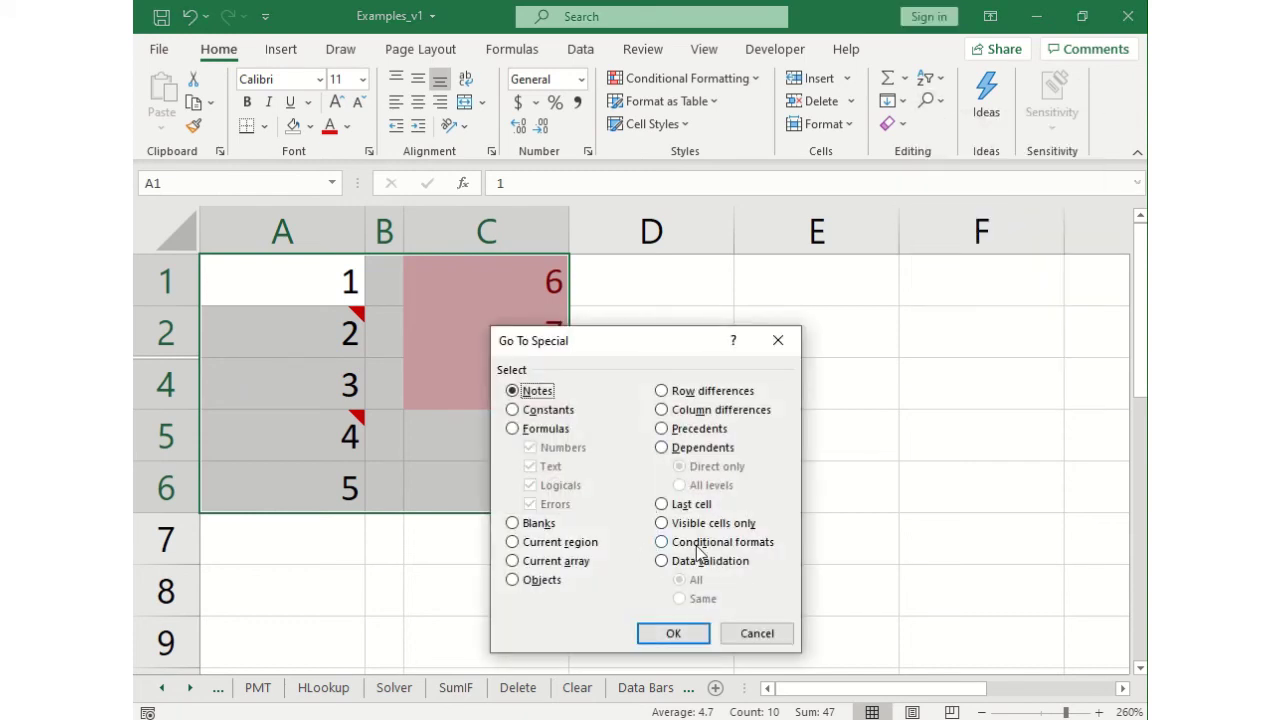
left_click(690, 528)
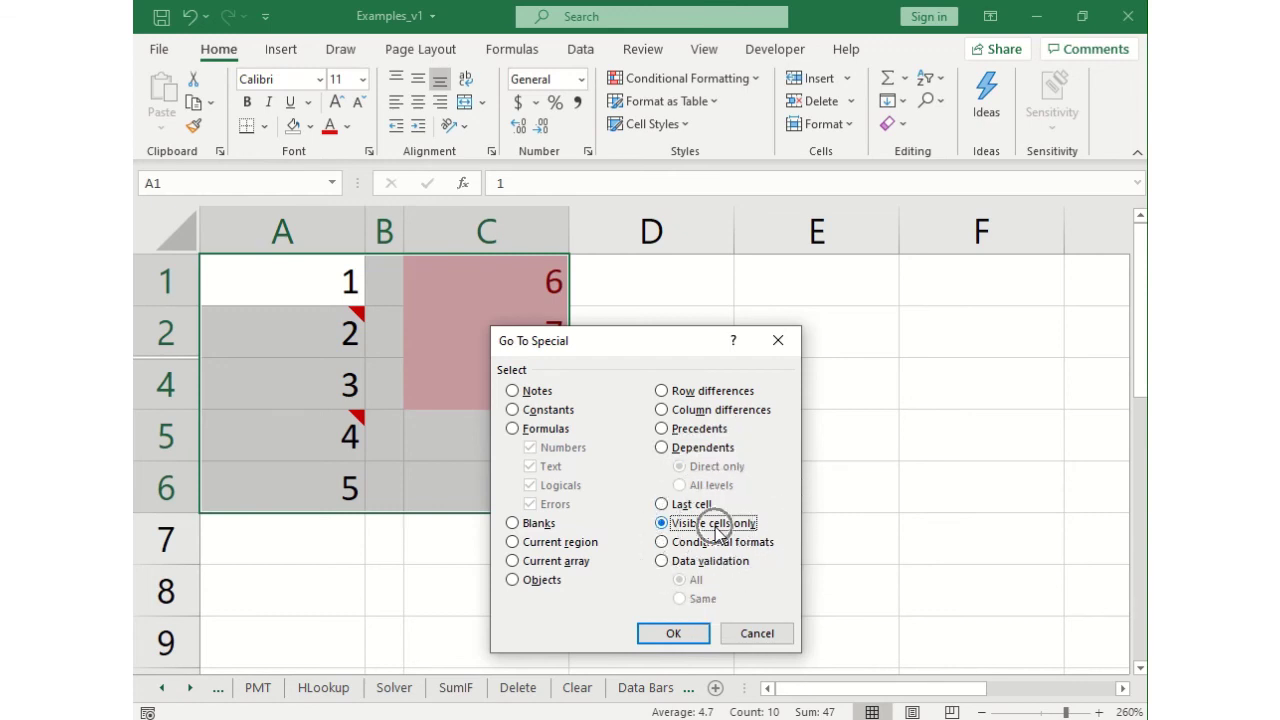
left_click(675, 635)
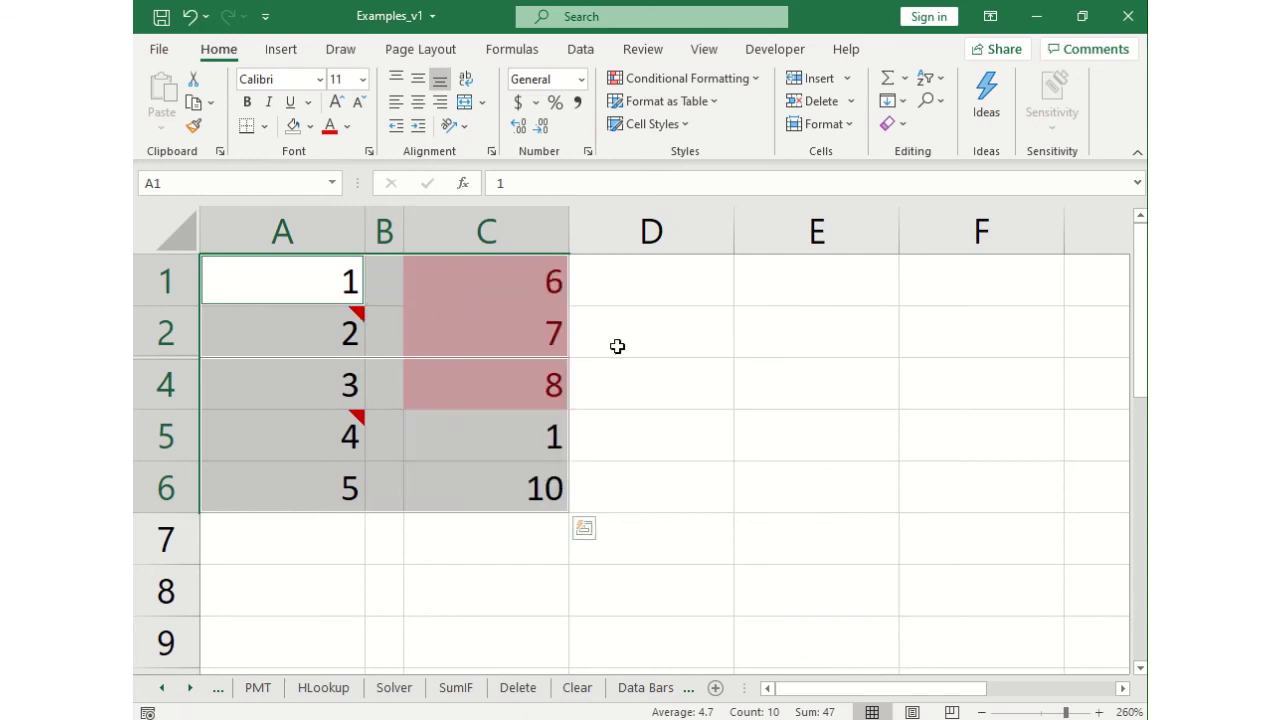
Step: Copy the visible cells and paste them at E4, showing 1–5 without abc or xyz
key("ctrl+c")
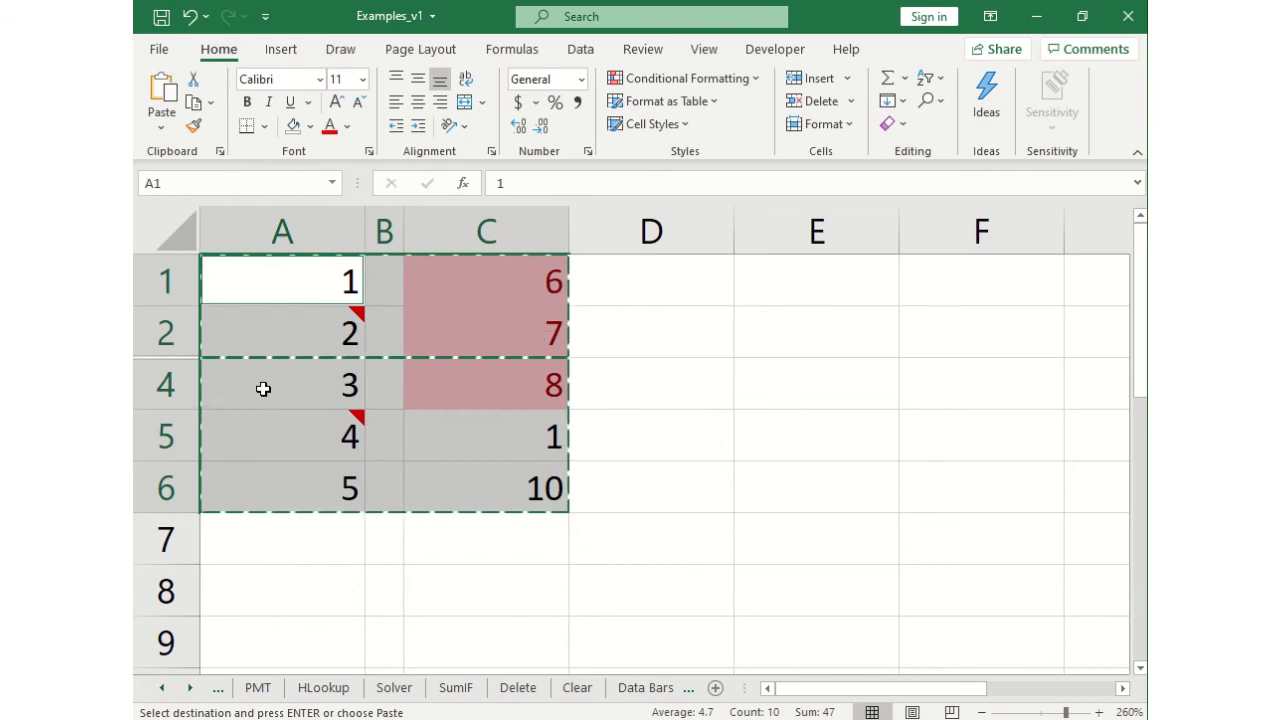
left_click(768, 384)
key("ctrl+v")
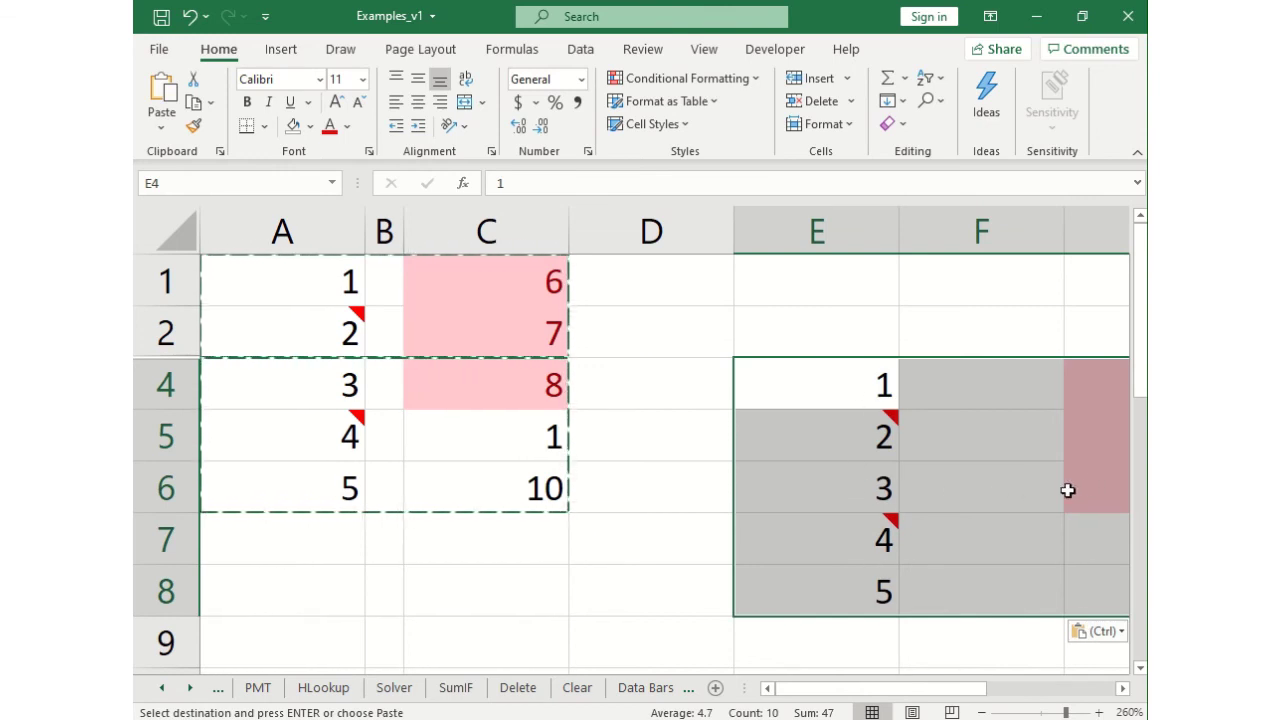
Step: Delete columns E through G to clear the pasted copy, then select E4
left_click_drag(880, 236, 1083, 232)
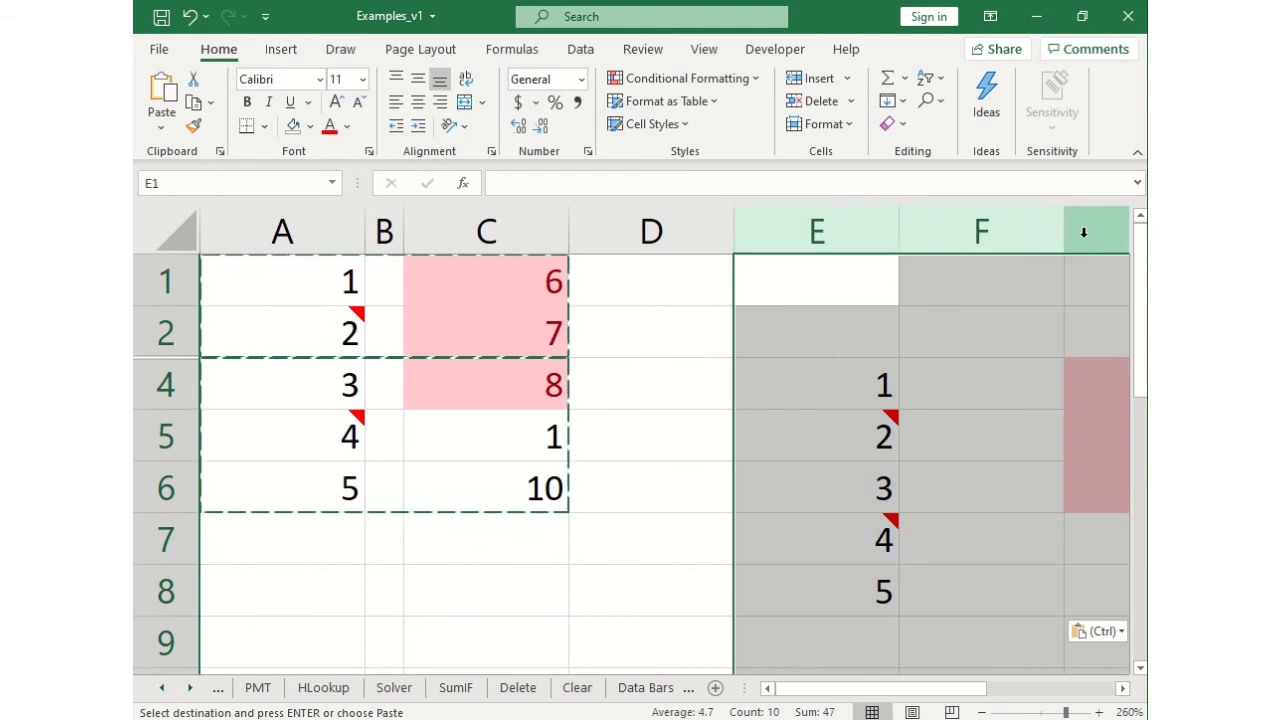
right_click(1083, 232)
left_click(988, 428)
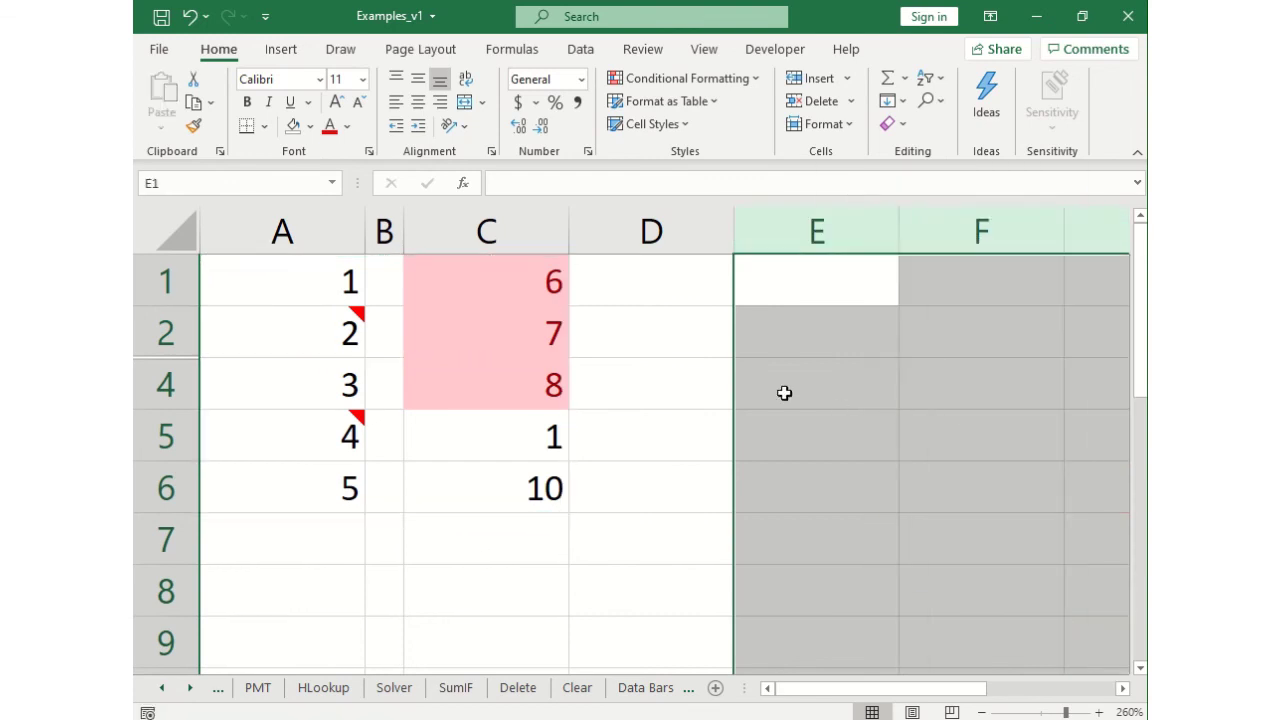
left_click(751, 376)
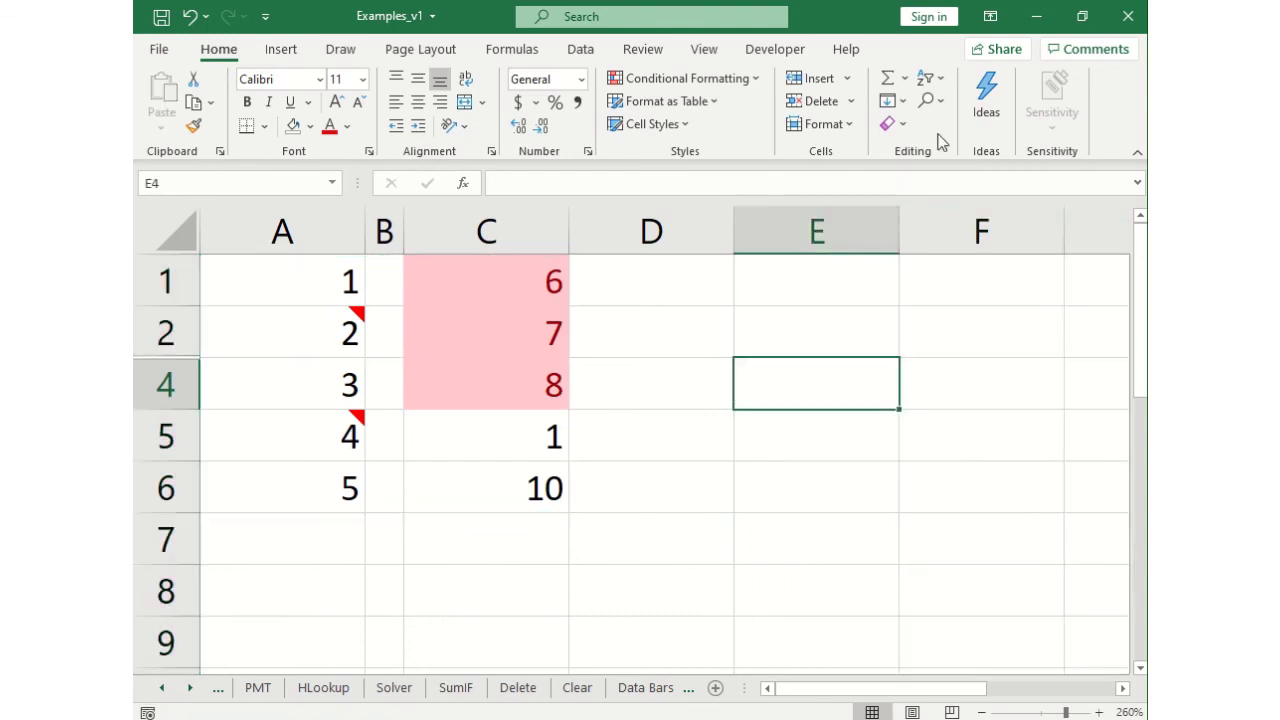
left_click(930, 100)
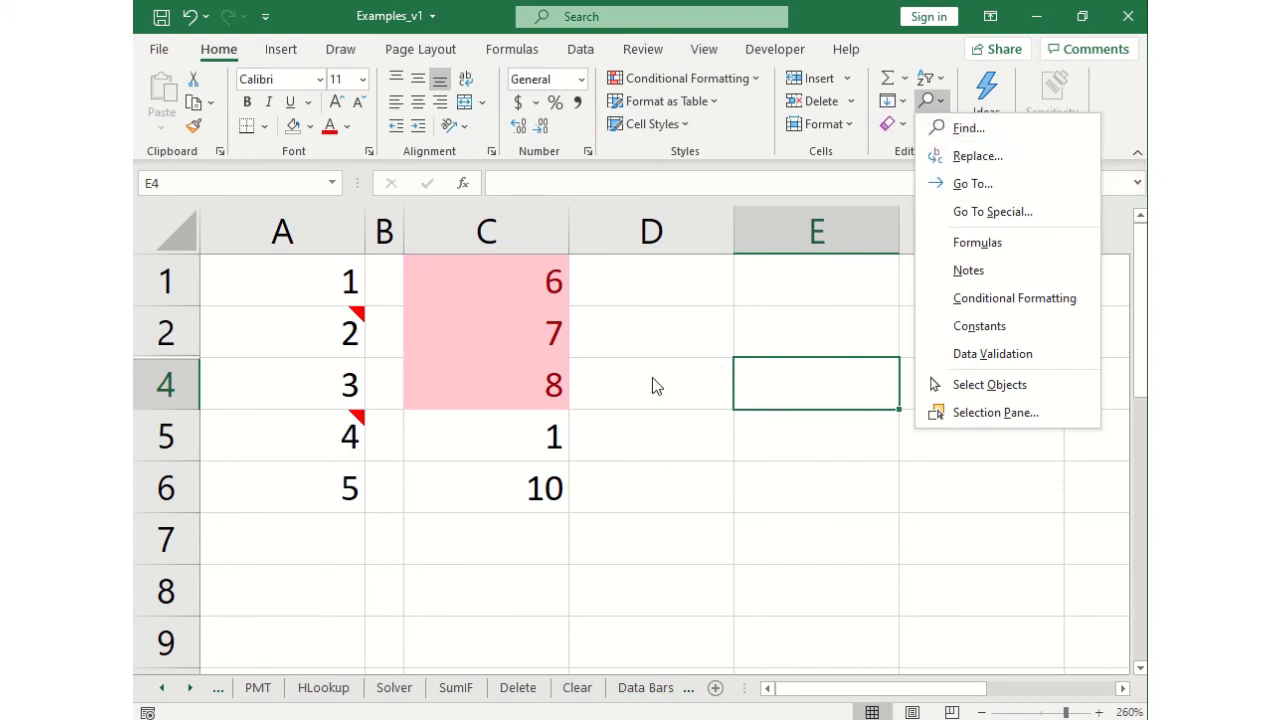
key("Escape")
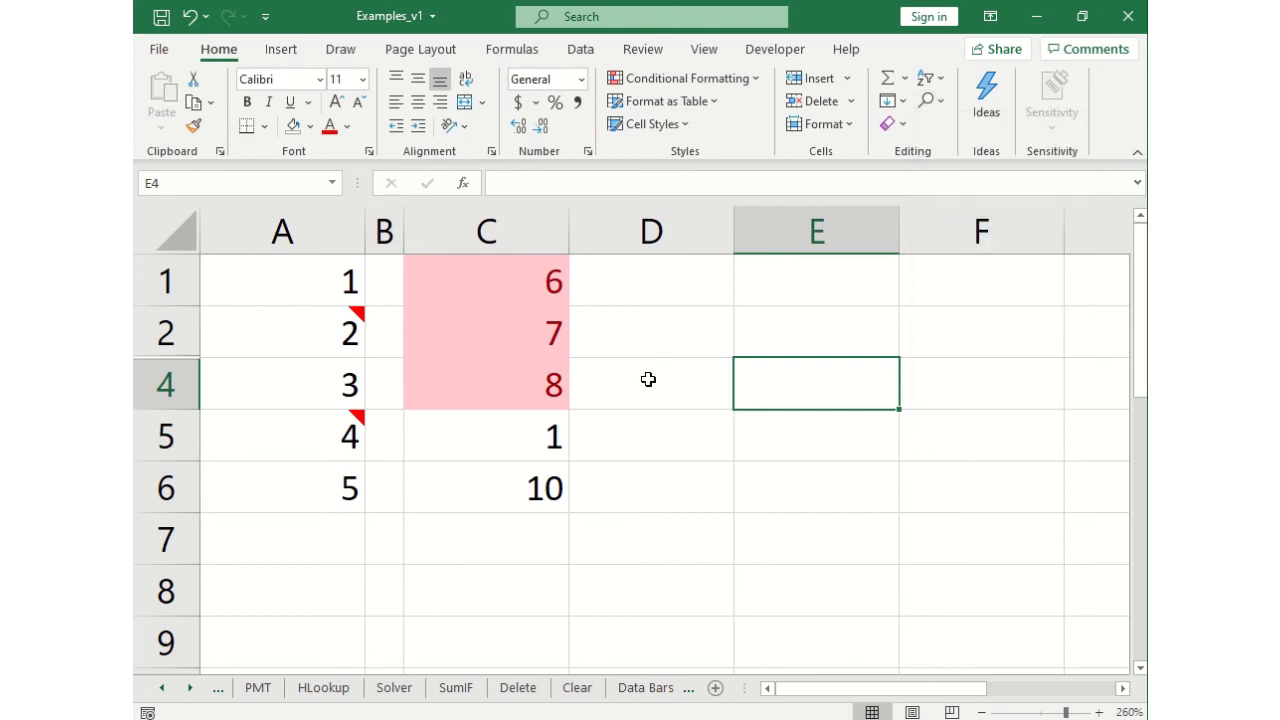